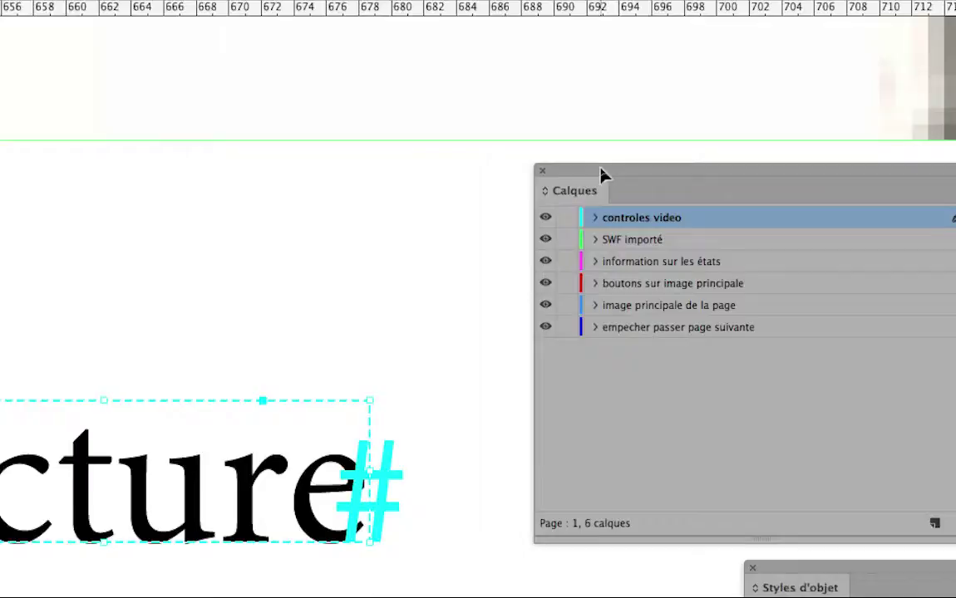
Expand the "controles video" layer down to the <lecture> text block and select that block inside the button
left_click(595, 218)
left_click(605, 241)
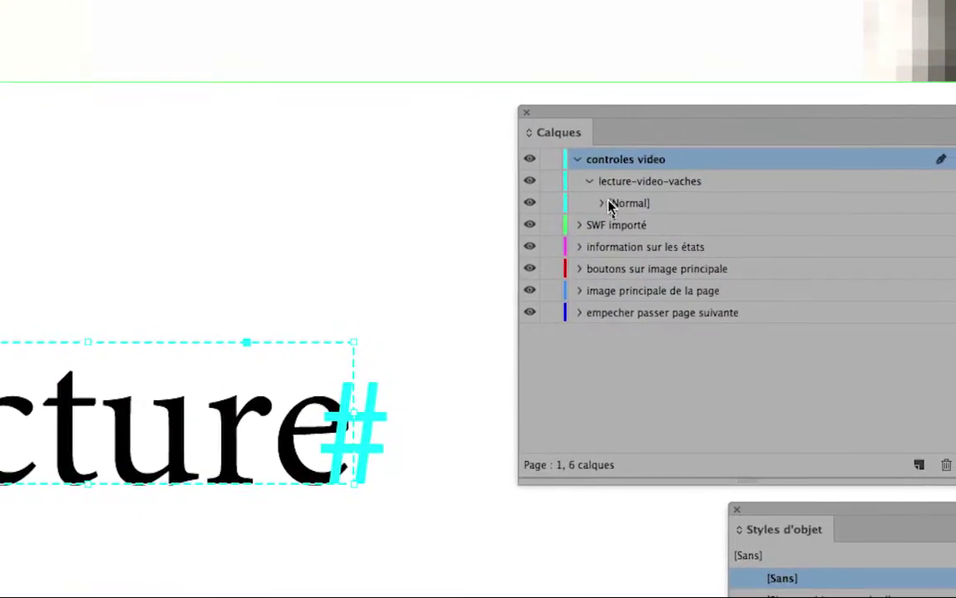
left_click(611, 213)
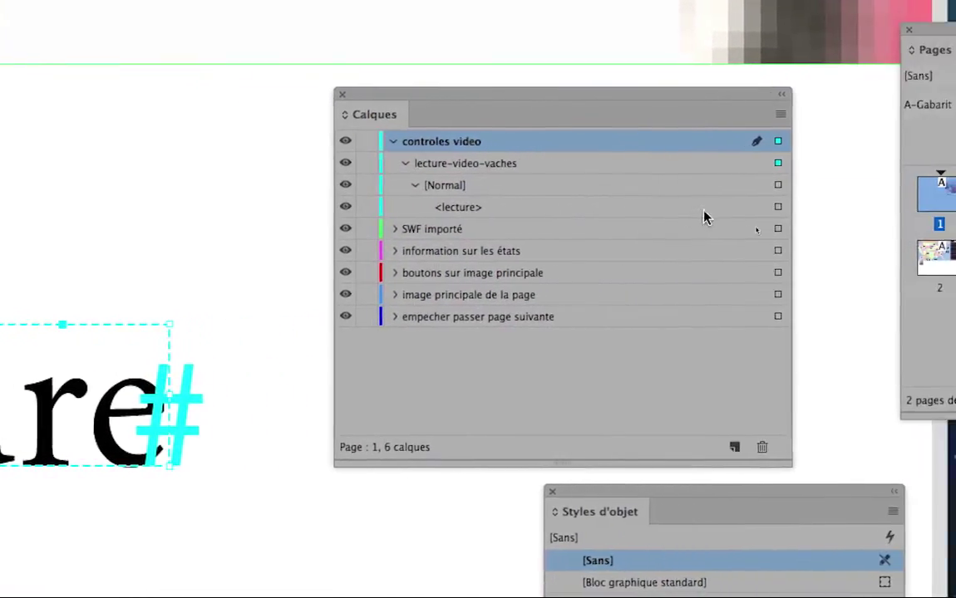
left_click(895, 208)
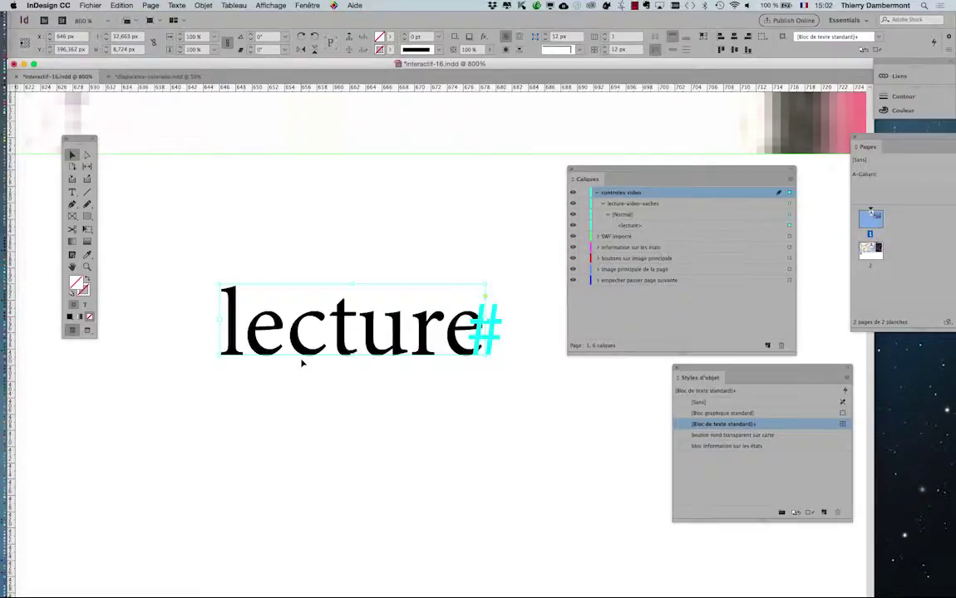
Convert the shape of the lecture text frame to a triangle
left_click(203, 5)
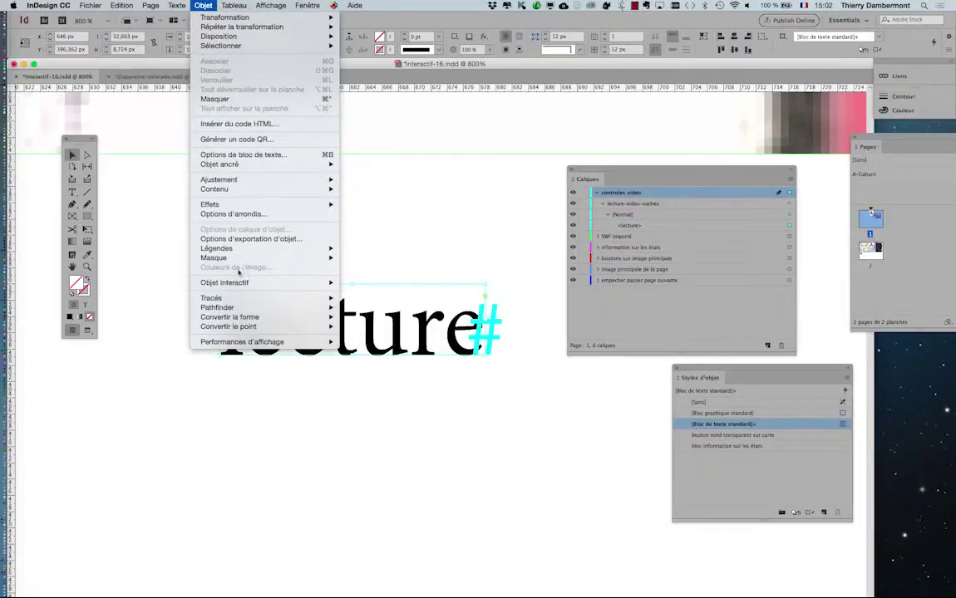
mouse_move(249, 317)
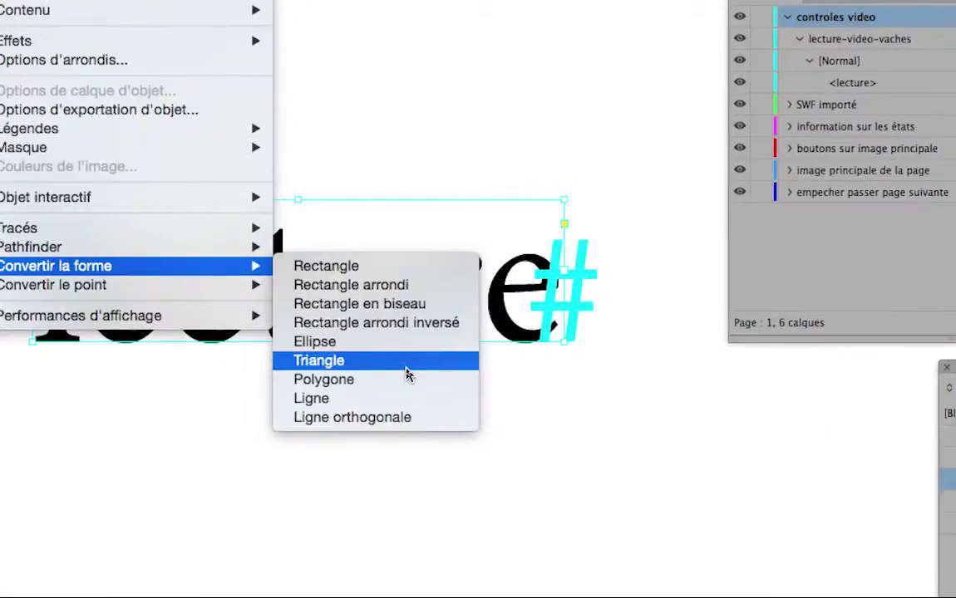
left_click(406, 369)
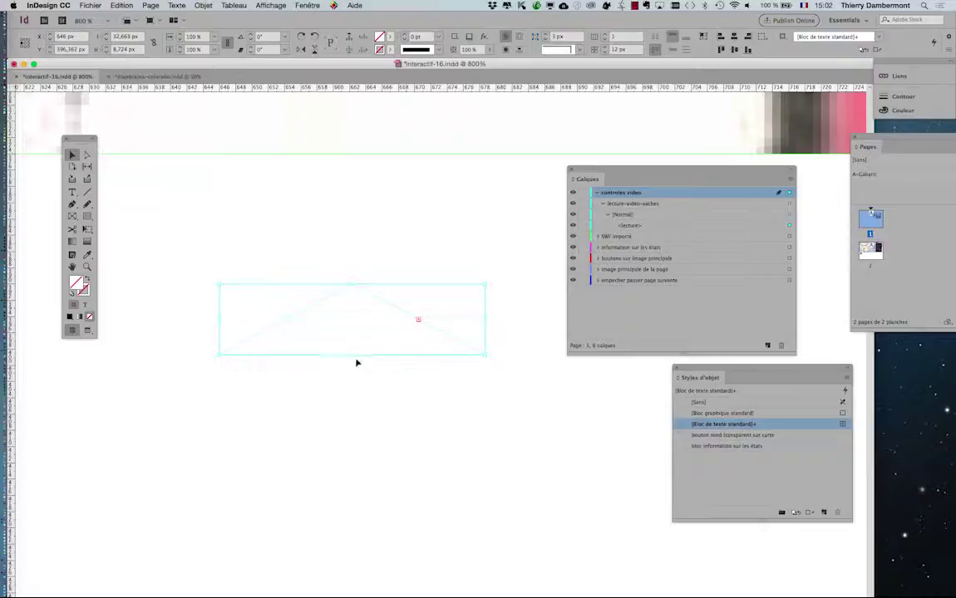
Enlarge the triangular text frame to about 96 × 51 px so it can hold the word "lecture"
left_click_drag(353, 356, 354, 438)
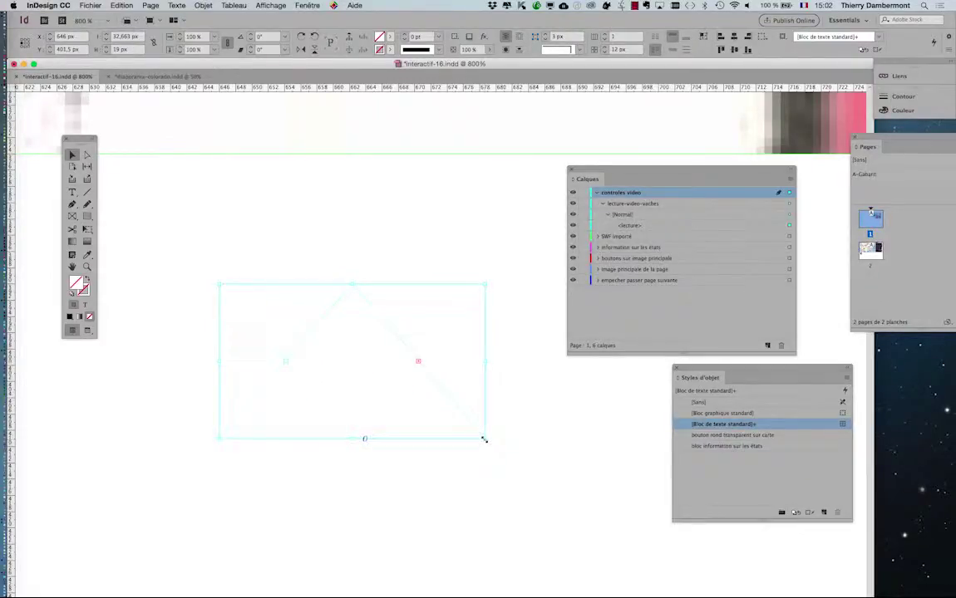
left_click_drag(485, 439, 577, 479)
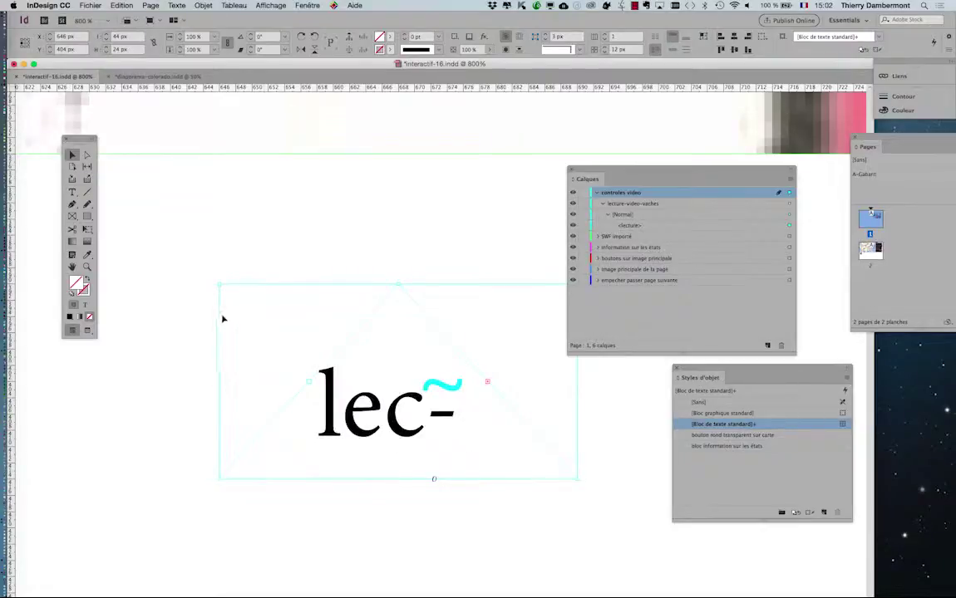
left_click_drag(218, 285, 179, 208)
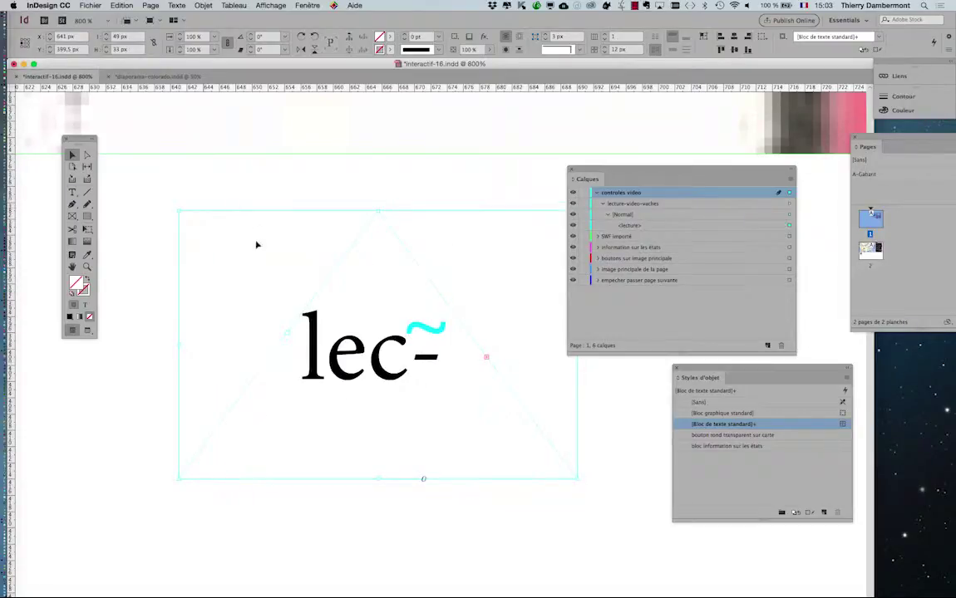
scroll(320, 302, "down", 4)
left_click_drag(267, 367, 168, 422)
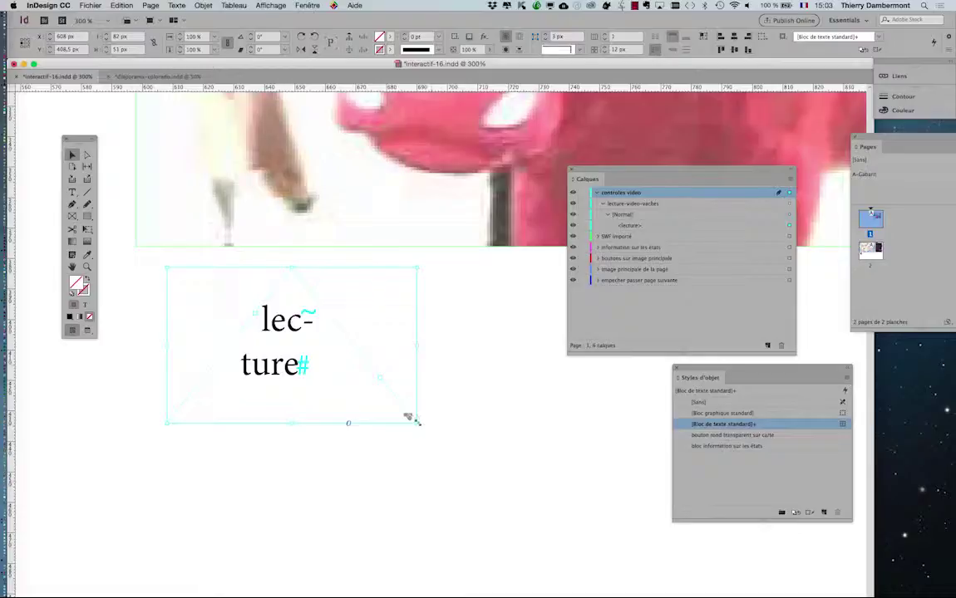
left_click_drag(416, 422, 452, 421)
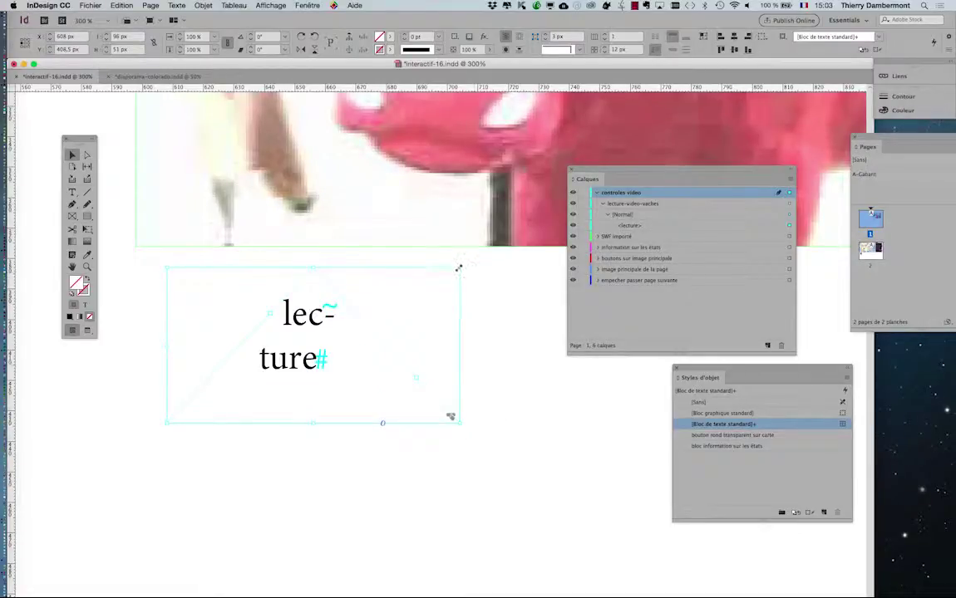
Try rotating the triangular frame by -90° together with its text and resizing it, and undo both changes
left_click_drag(465, 262, 370, 431)
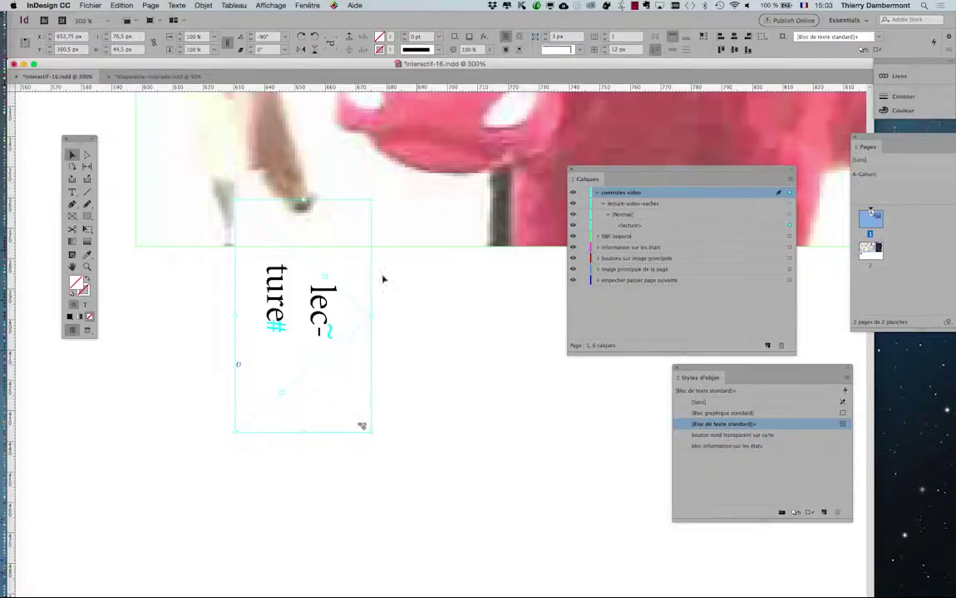
key("super+z")
key("super+z")
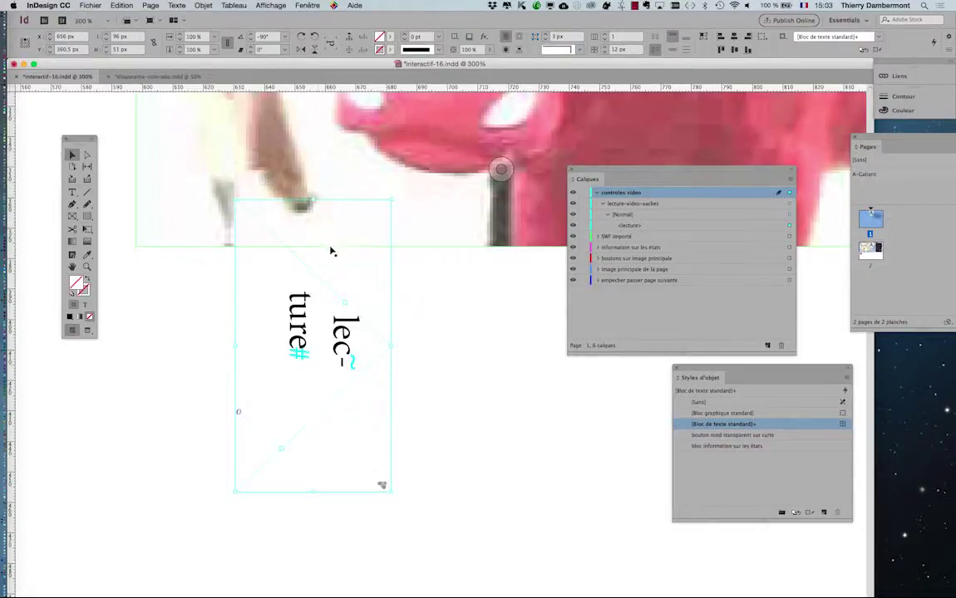
Move the toolbox beside the triangular frame and reselect the lecture text block with the Selection tool
left_click(91, 157)
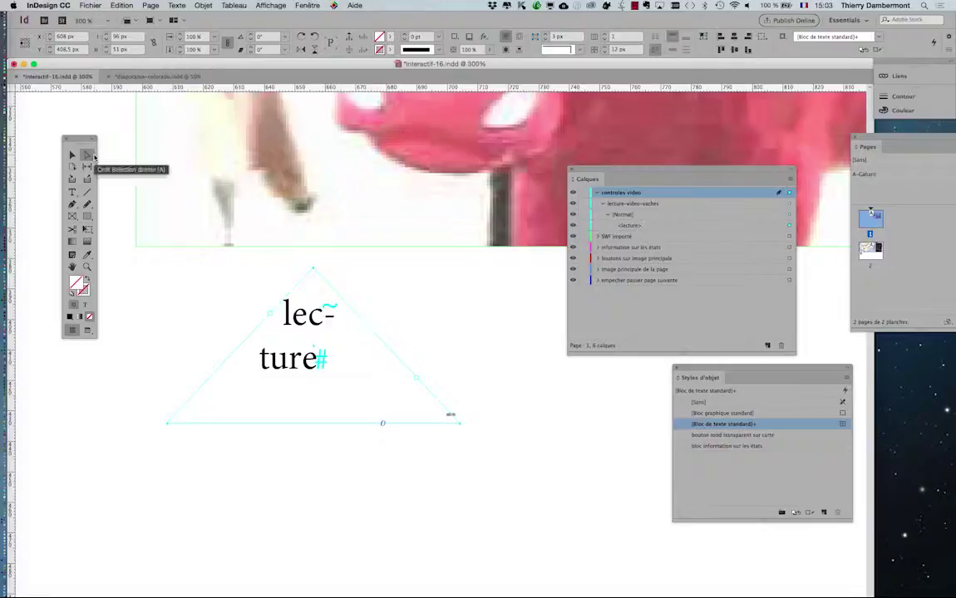
left_click(72, 155)
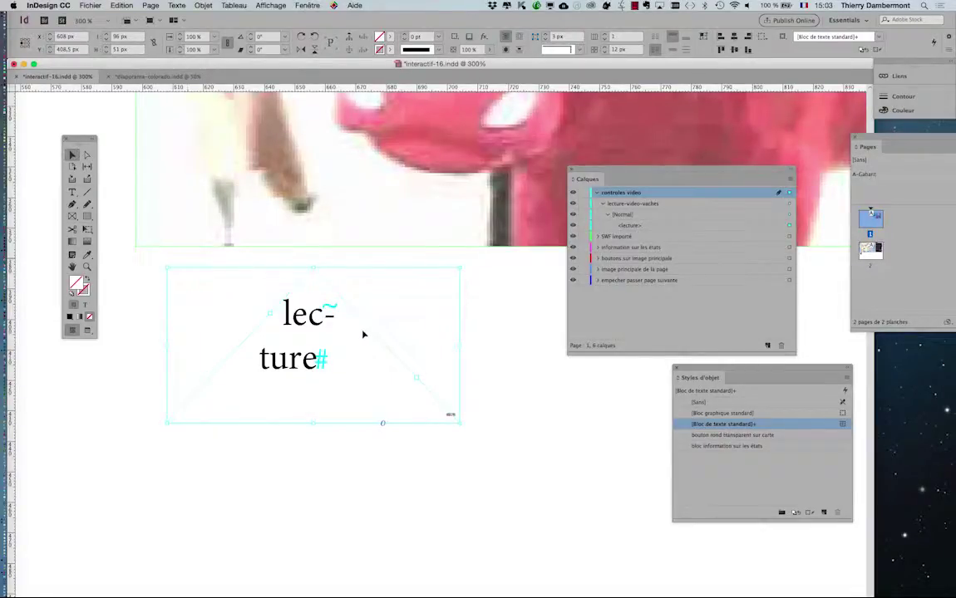
key("e")
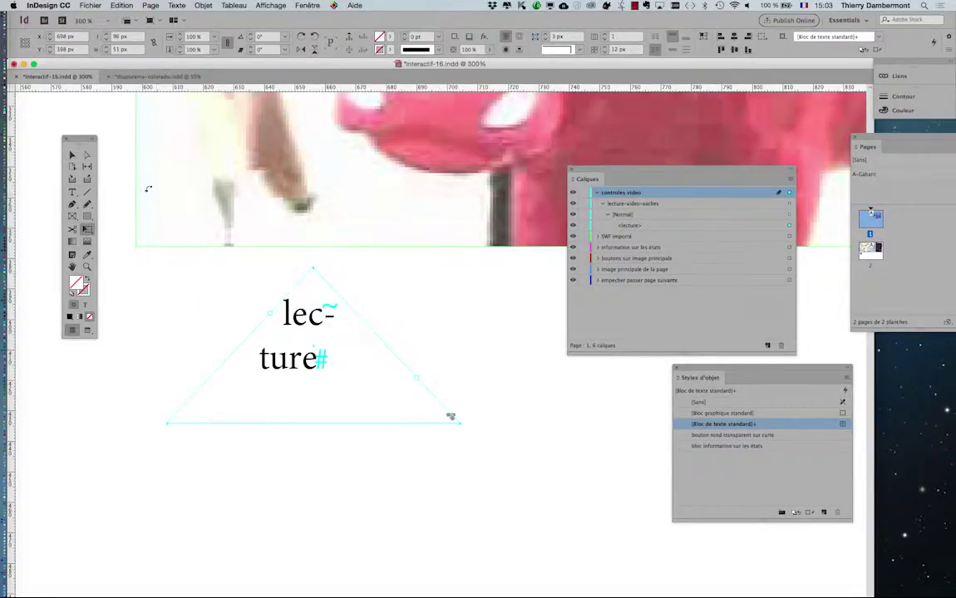
left_click_drag(82, 141, 122, 275)
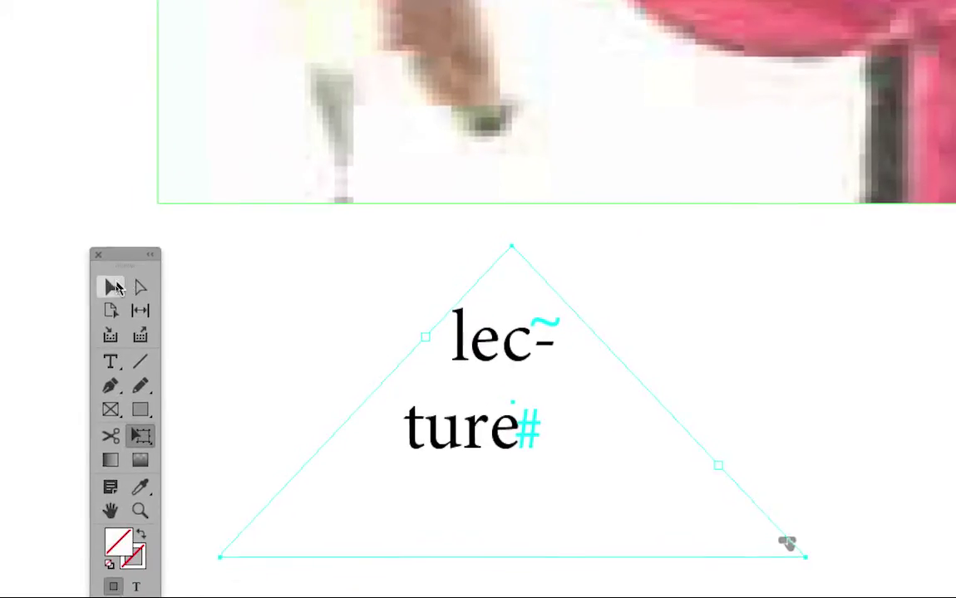
left_click(93, 281)
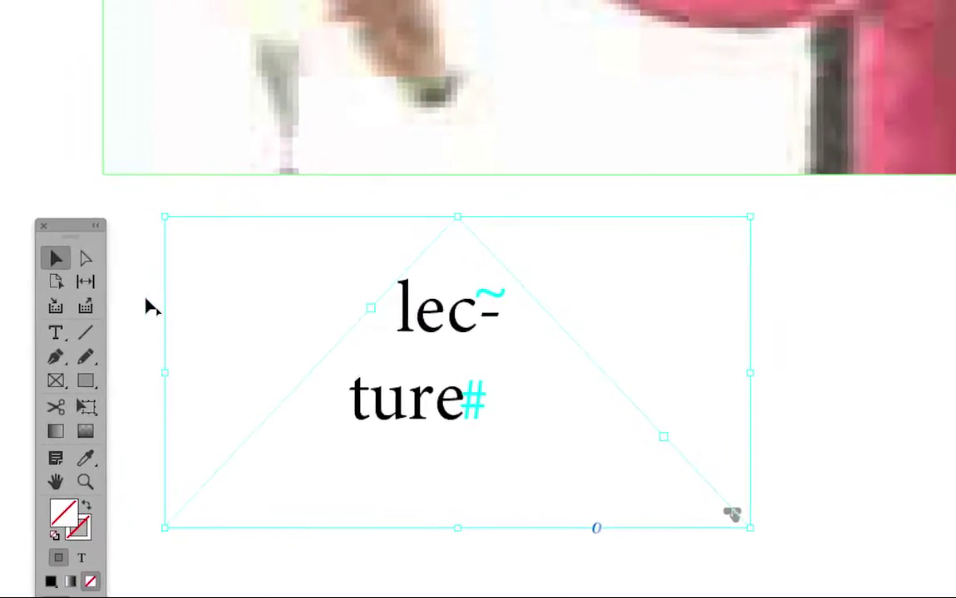
left_click(211, 374)
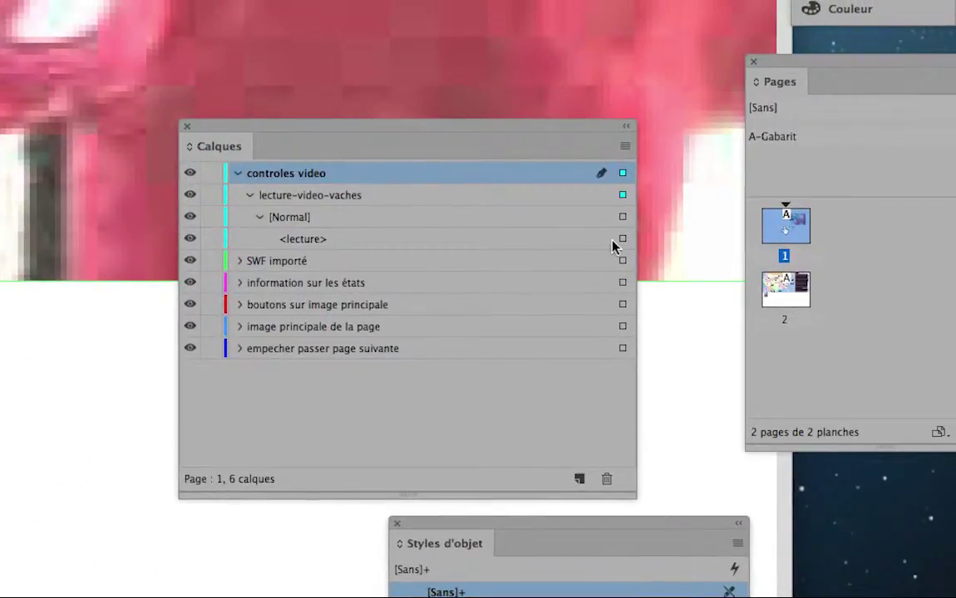
left_click(622, 241)
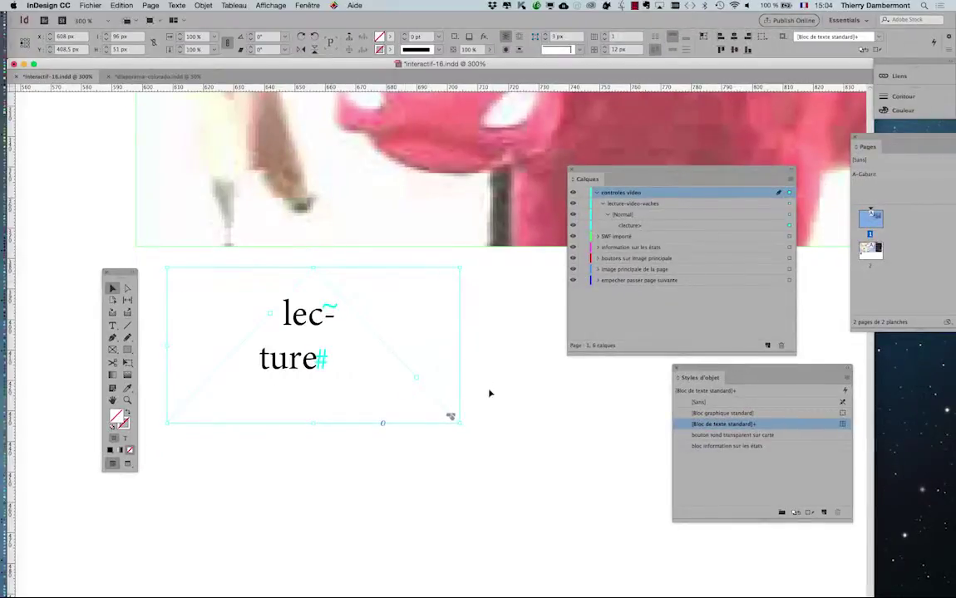
Try rotating the lecture text frame by -90° with the Selection tool, and undo the rotation
left_click_drag(462, 426, 249, 474)
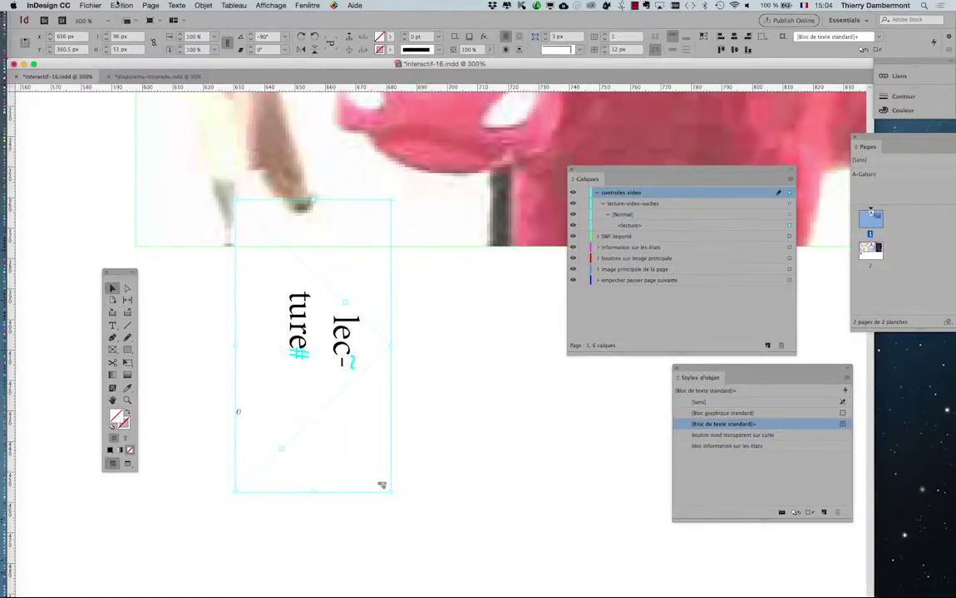
left_click(120, 5)
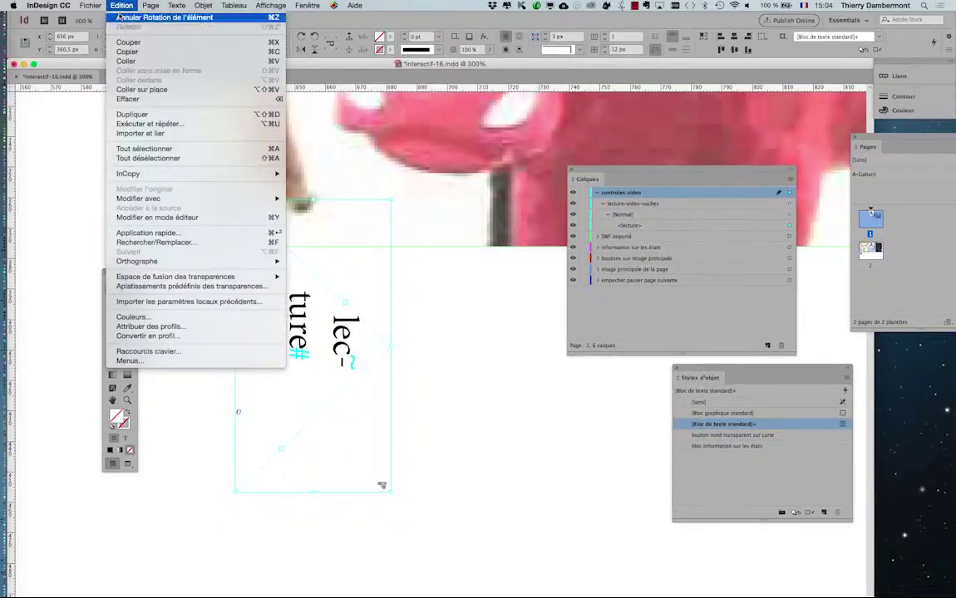
left_click(121, 17)
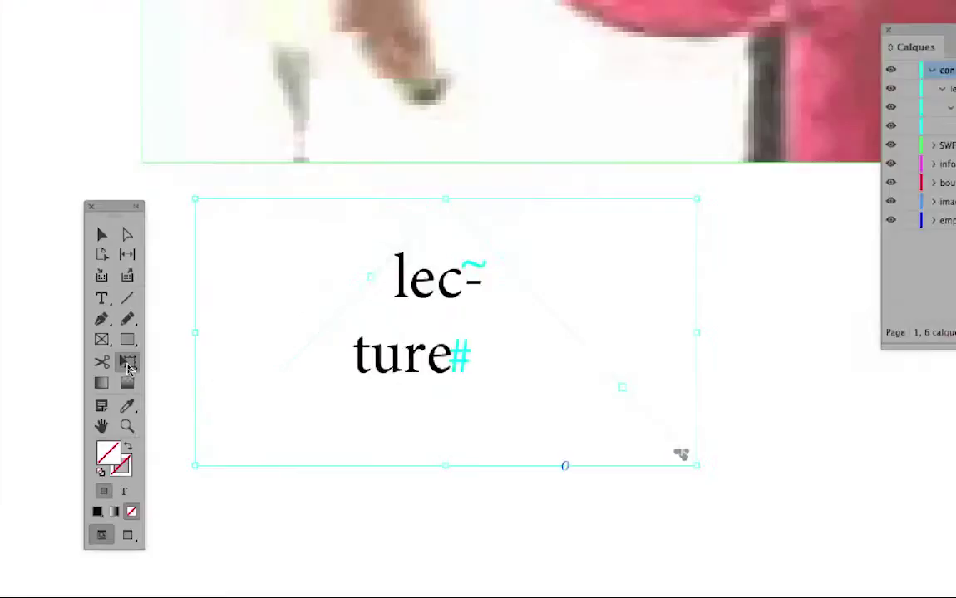
Try rotating the lecture frame by -90° and scaling it down with the Free Transform tool, and undo the scaling
left_click(128, 365)
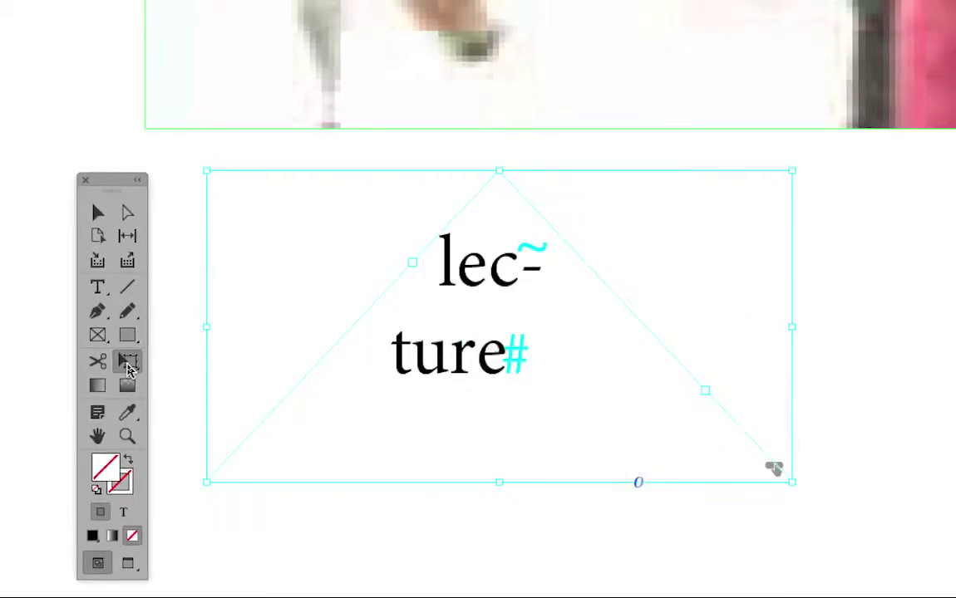
left_click_drag(489, 319, 322, 377)
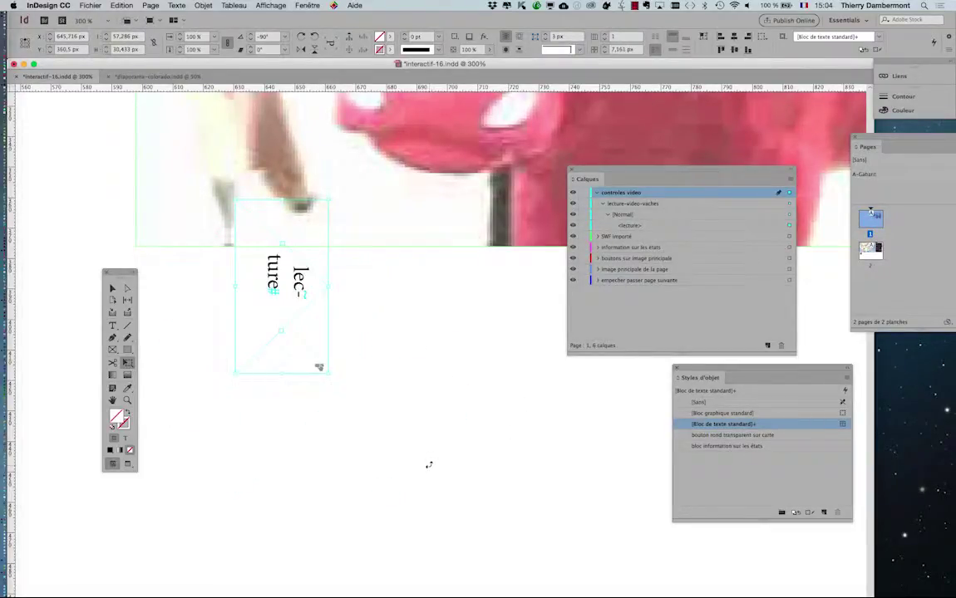
key("super+z")
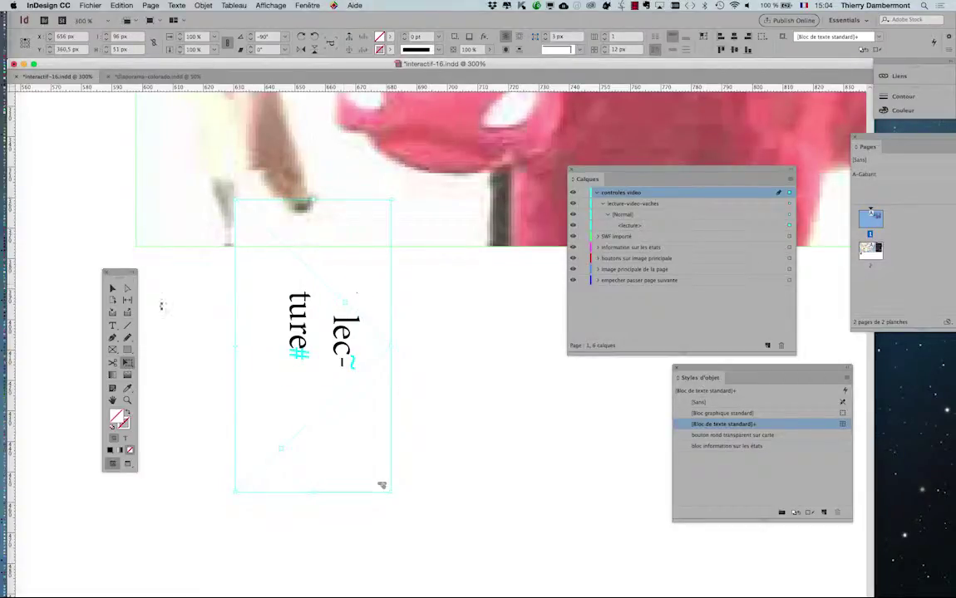
Try resizing the rotated frame with the Selection tool, and undo the changes back to the unrotated triangle
left_click(113, 288)
left_click_drag(389, 493, 456, 559)
scroll(456, 553, "down", 1)
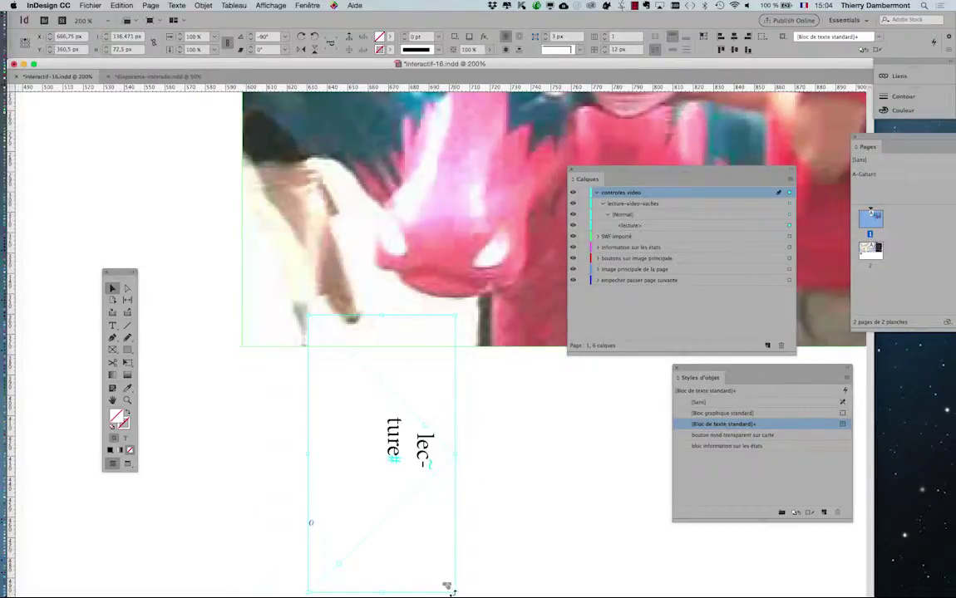
left_click_drag(448, 586, 392, 472)
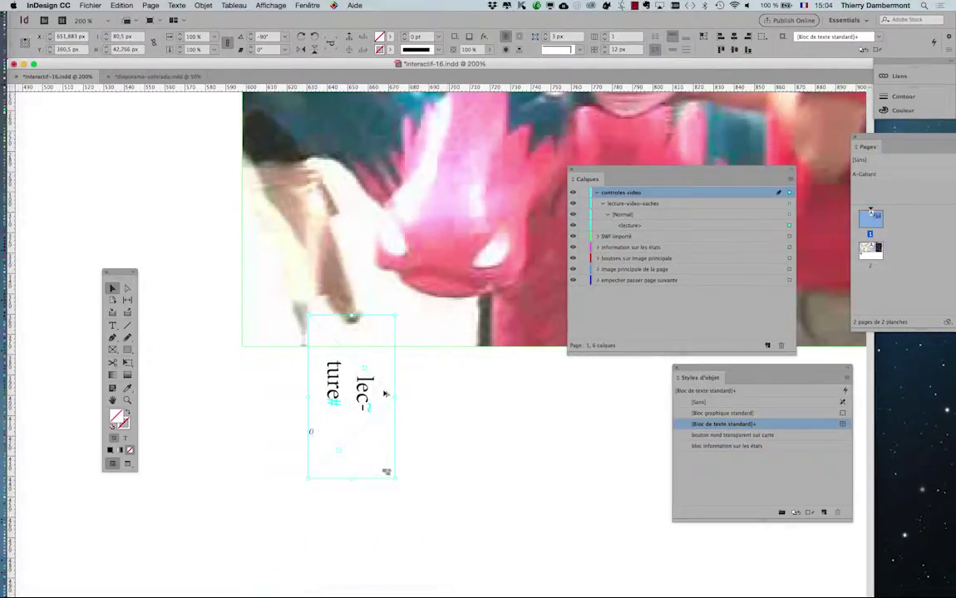
scroll(387, 398, "up", 1)
key("super+z")
key("super+z")
key("super+z")
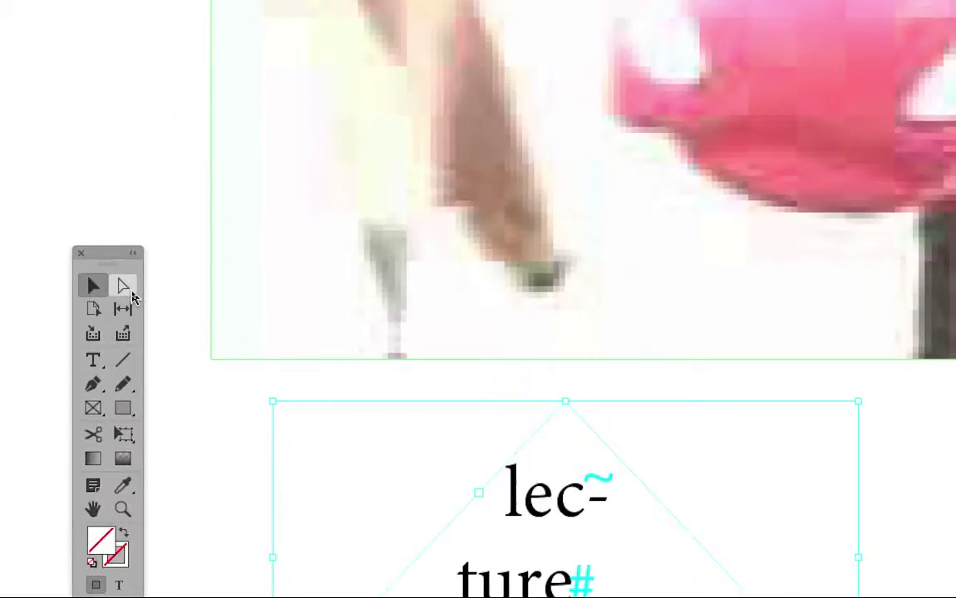
Rotate only the triangular frame's path 90° clockwise using Direct Selection and Free Transform, keeping the text horizontal
left_click(131, 293)
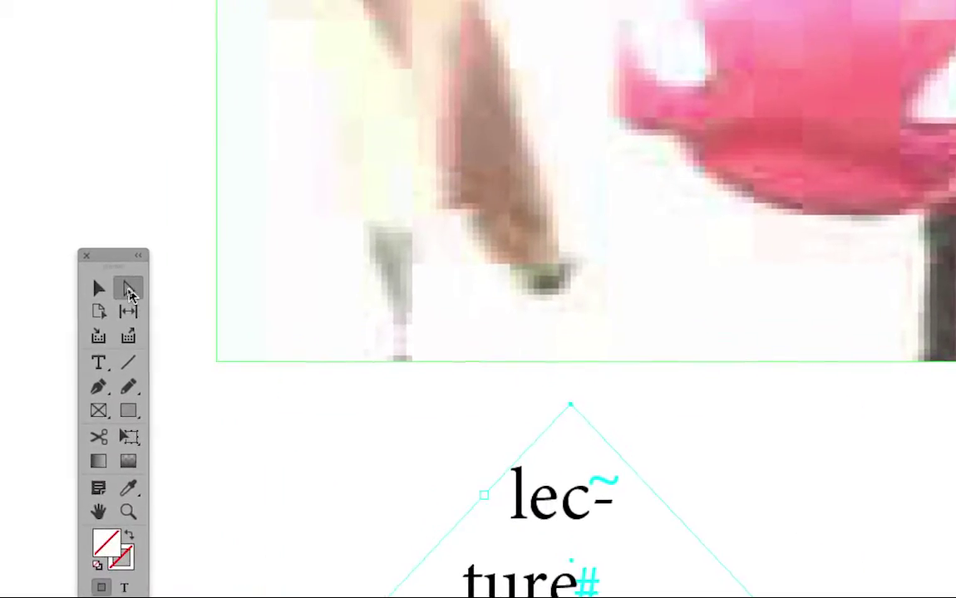
key("d")
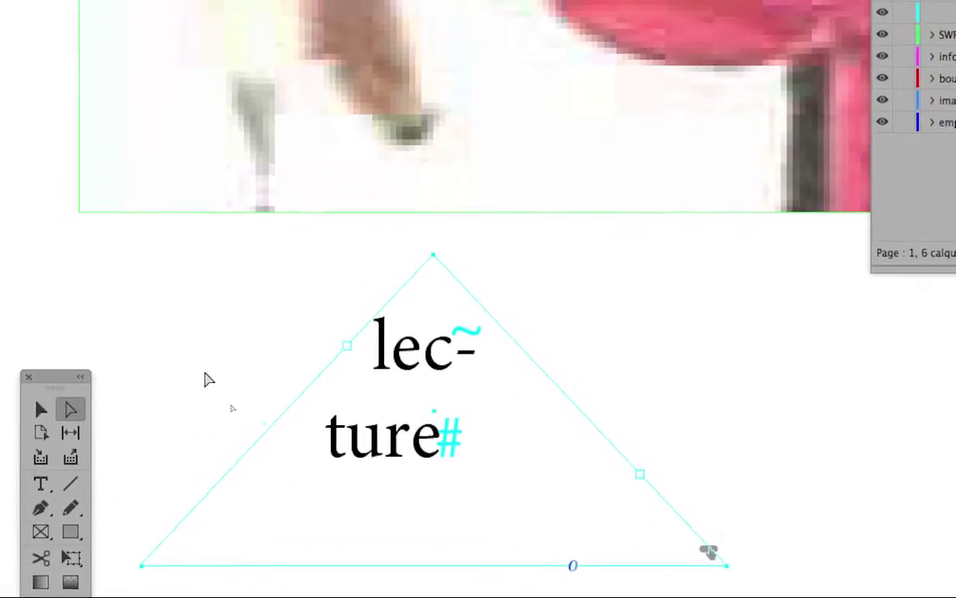
left_click(156, 437)
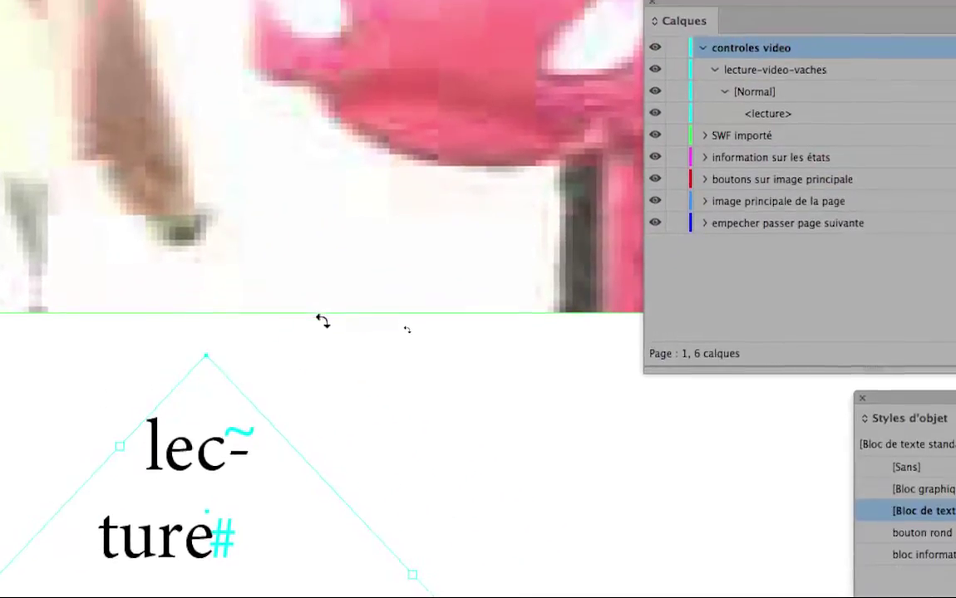
left_click_drag(322, 321, 588, 597)
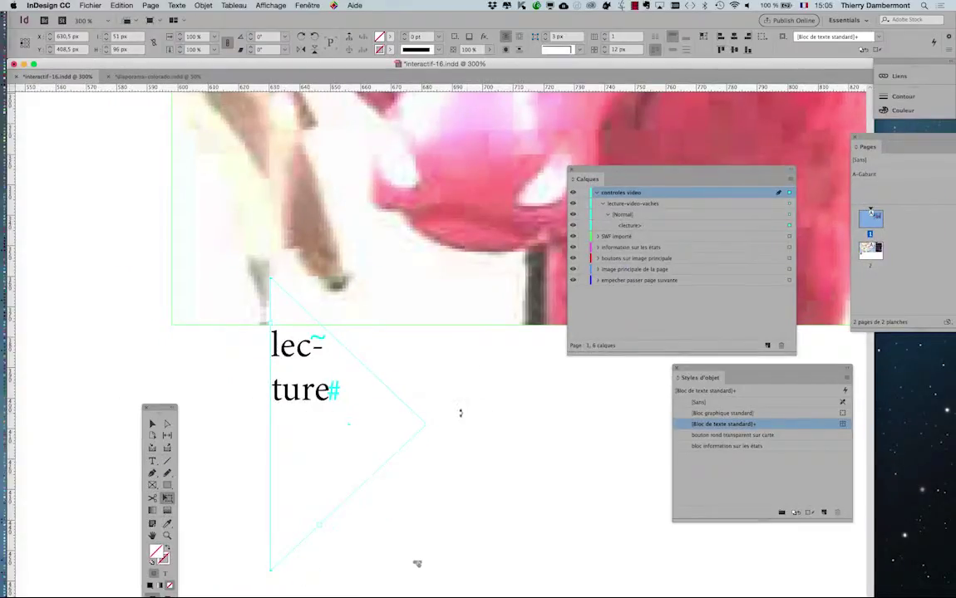
left_click_drag(460, 413, 356, 289)
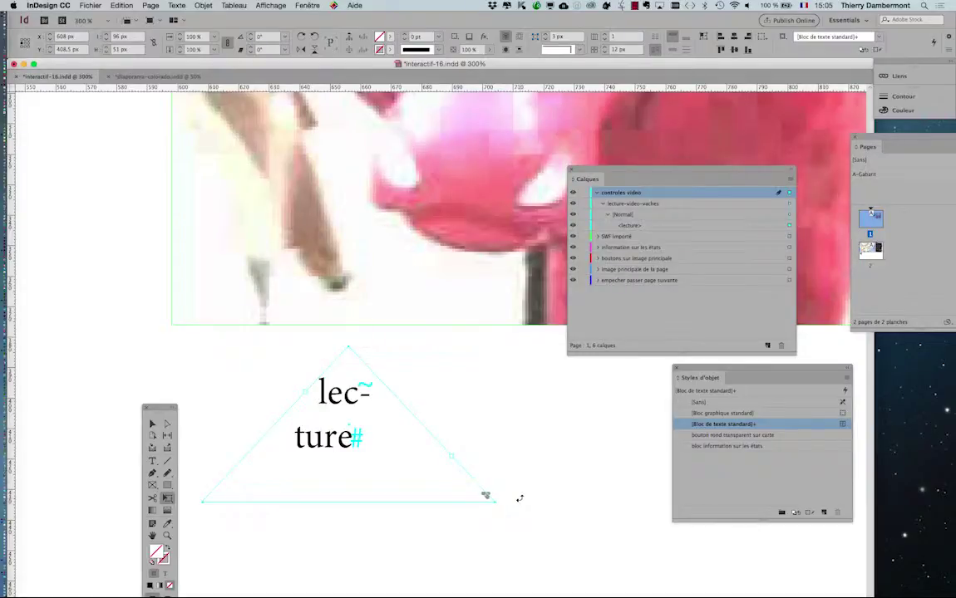
left_click_drag(527, 496, 283, 565)
left_click_drag(160, 410, 184, 323)
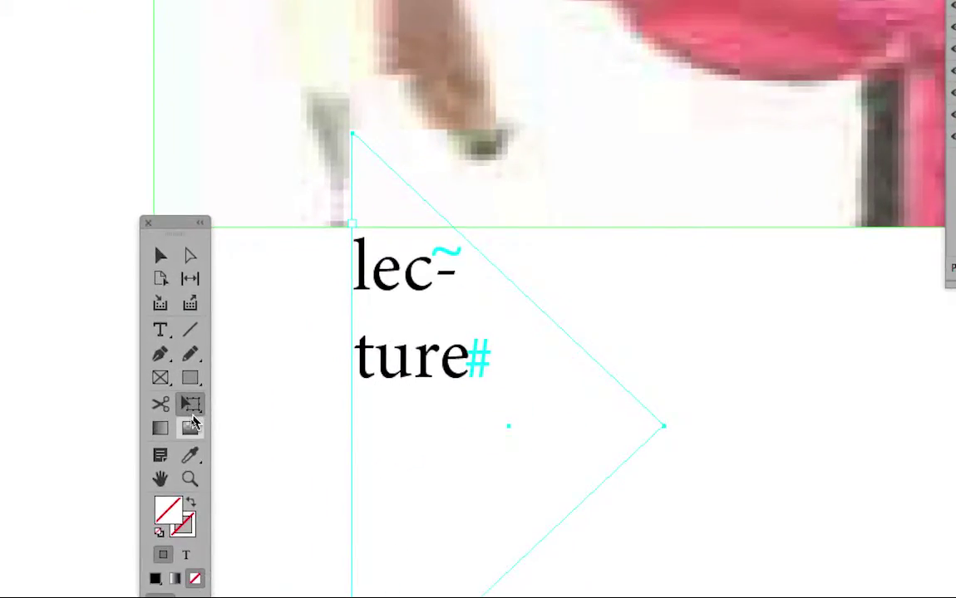
left_click(191, 407)
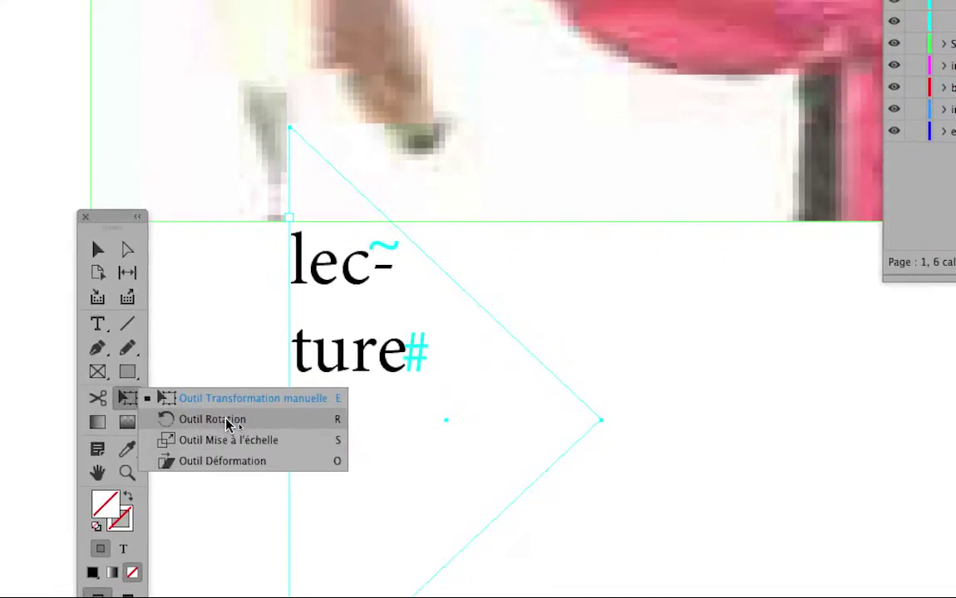
left_click(127, 398)
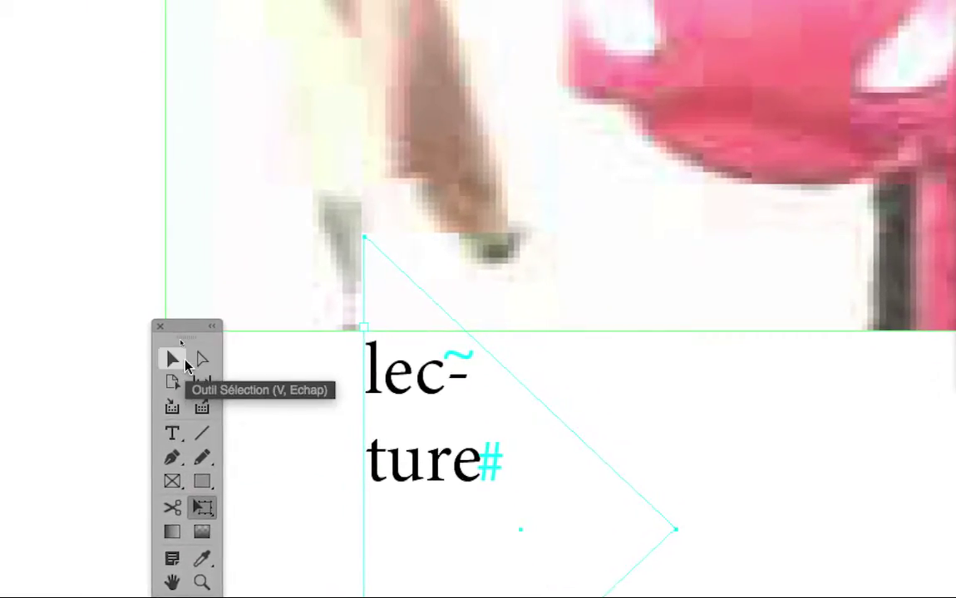
left_click(167, 356)
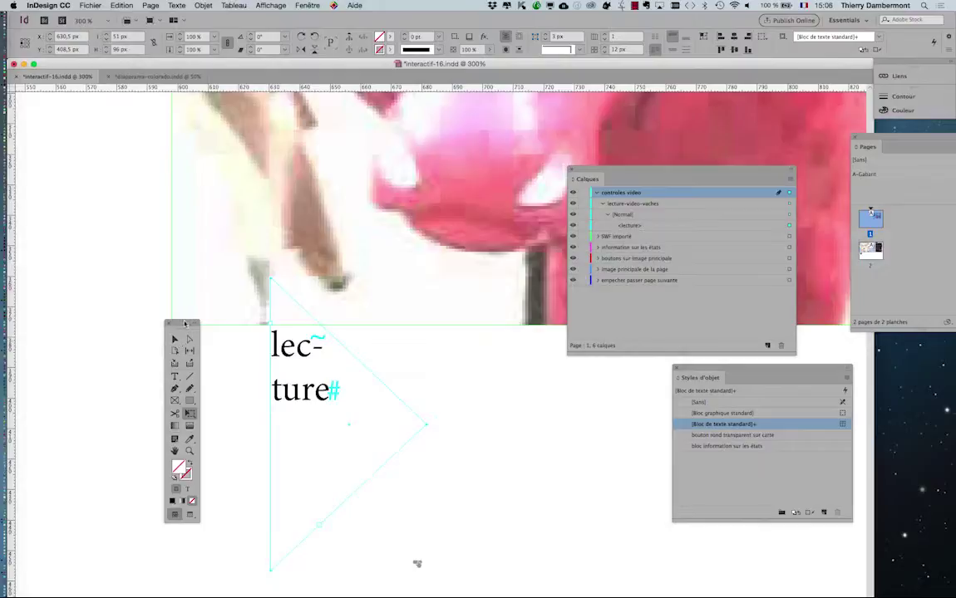
Move the lecture triangle onto the blank pasteboard beside the page, at about X 572.5 px and Y 415 px
left_click_drag(179, 322, 127, 294)
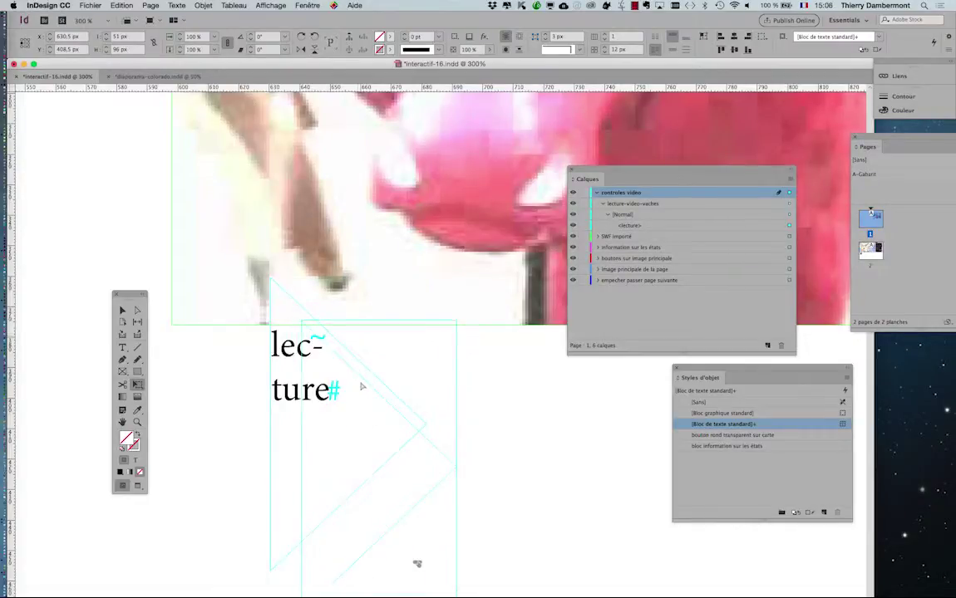
key("super+minus")
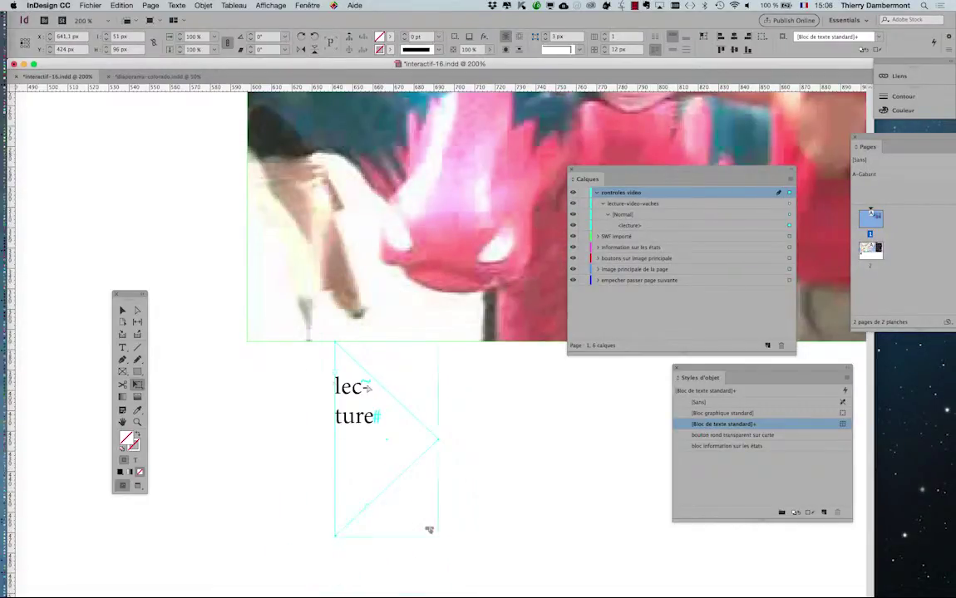
left_click_drag(381, 386, 242, 367)
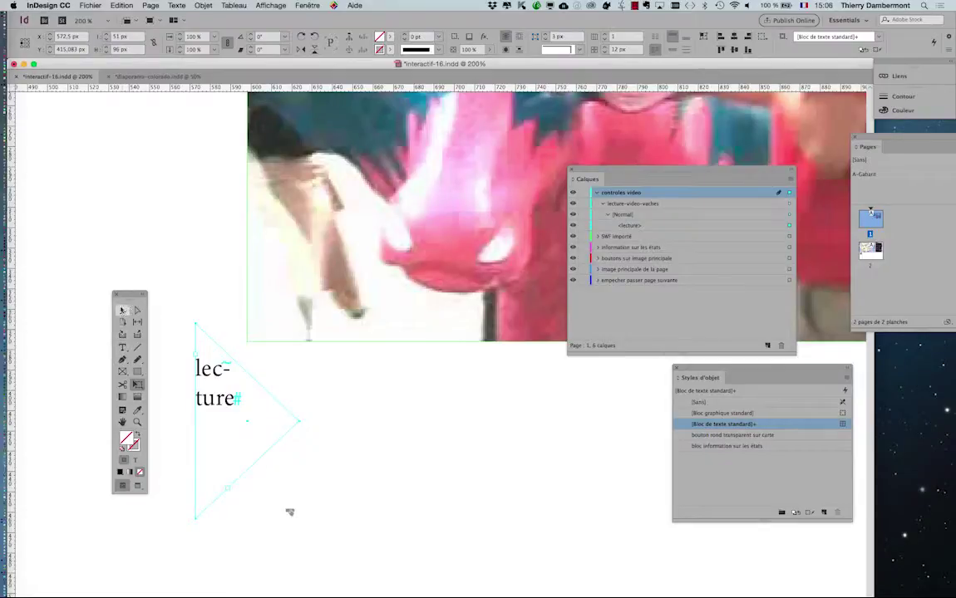
Select all the text in the lecture triangle and reduce its font size to 7 pt
left_click(122, 347)
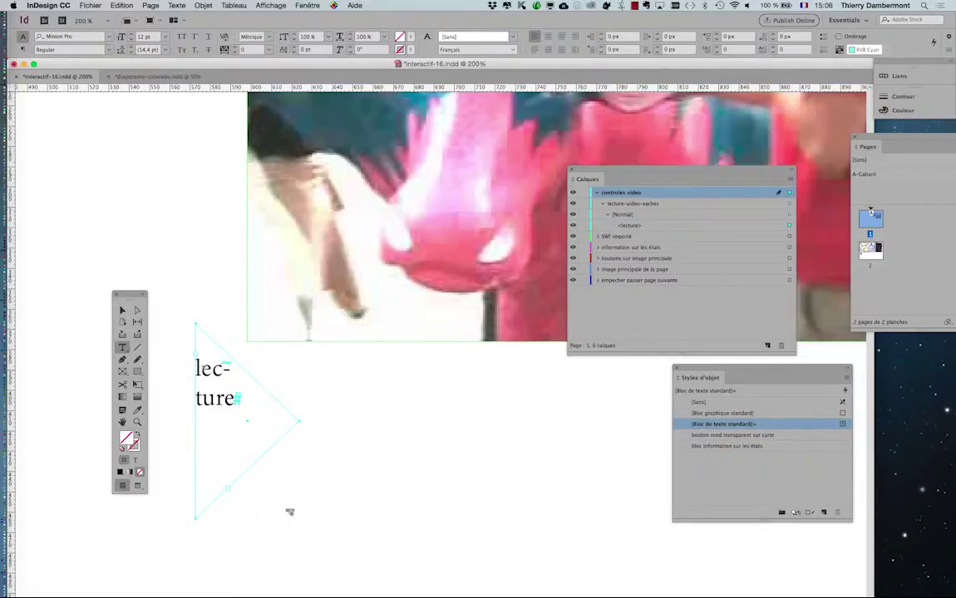
key("super+a")
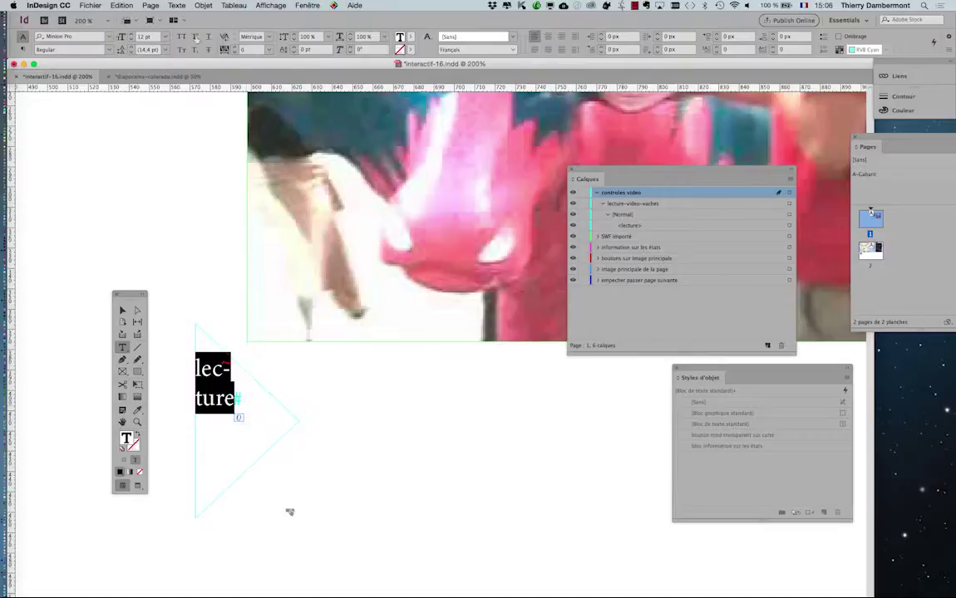
left_click(131, 41)
left_click(130, 41)
left_click(130, 41)
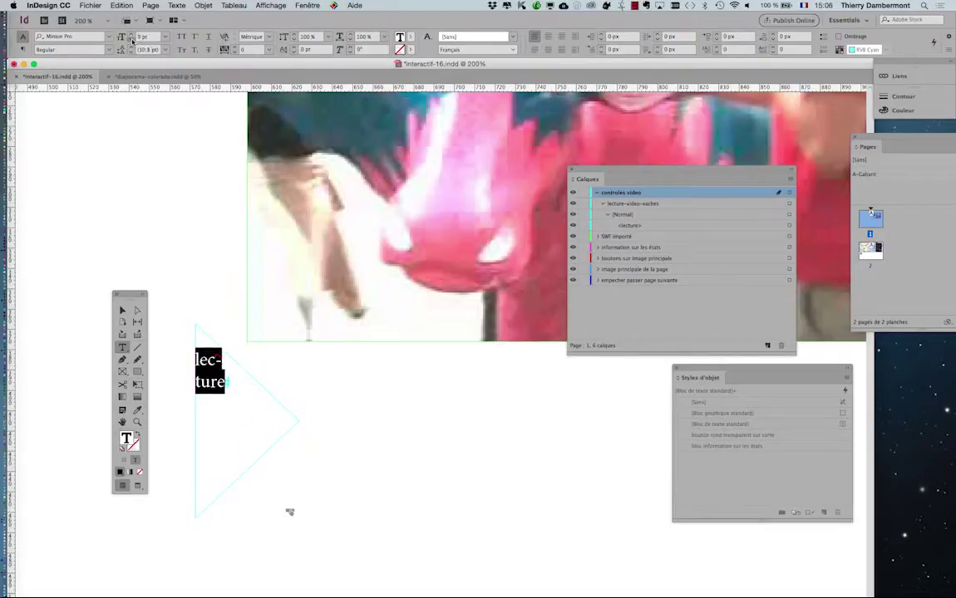
left_click(130, 41)
left_click(131, 41)
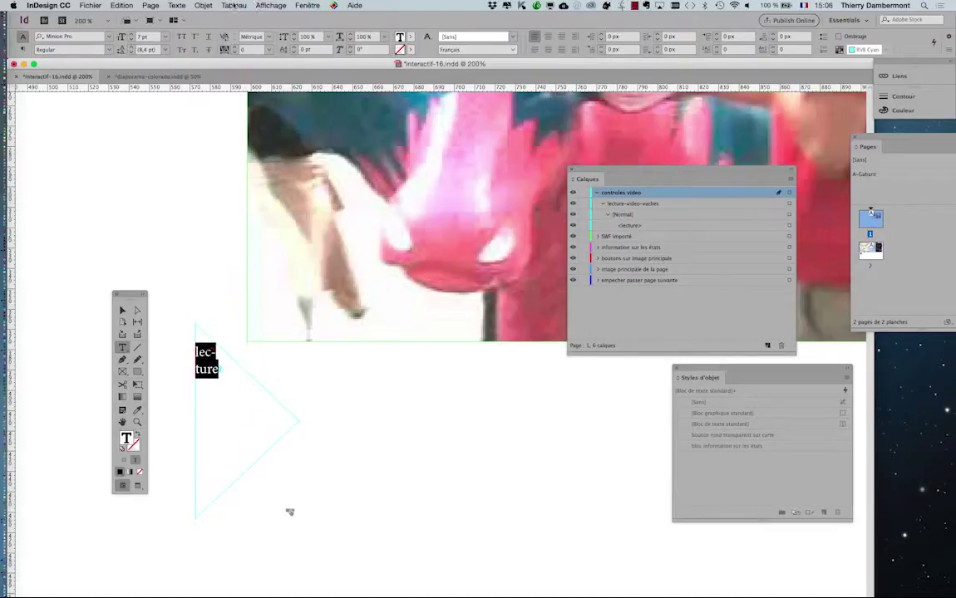
Set the text frame's vertical justification to Centrer and centre-align the lecture paragraph horizontally
left_click(202, 6)
left_click(241, 154)
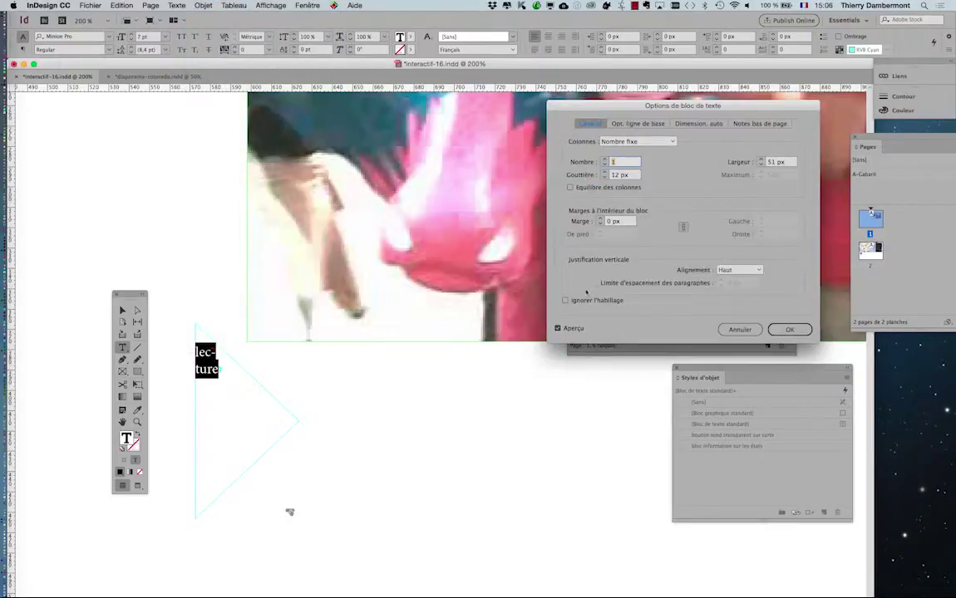
left_click(739, 270)
left_click(735, 284)
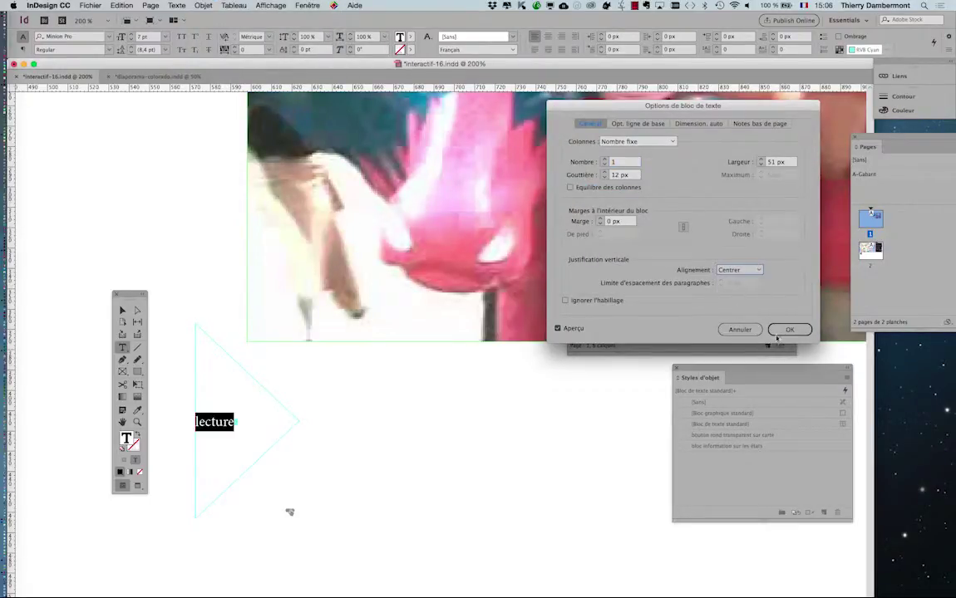
left_click(782, 330)
left_click(548, 36)
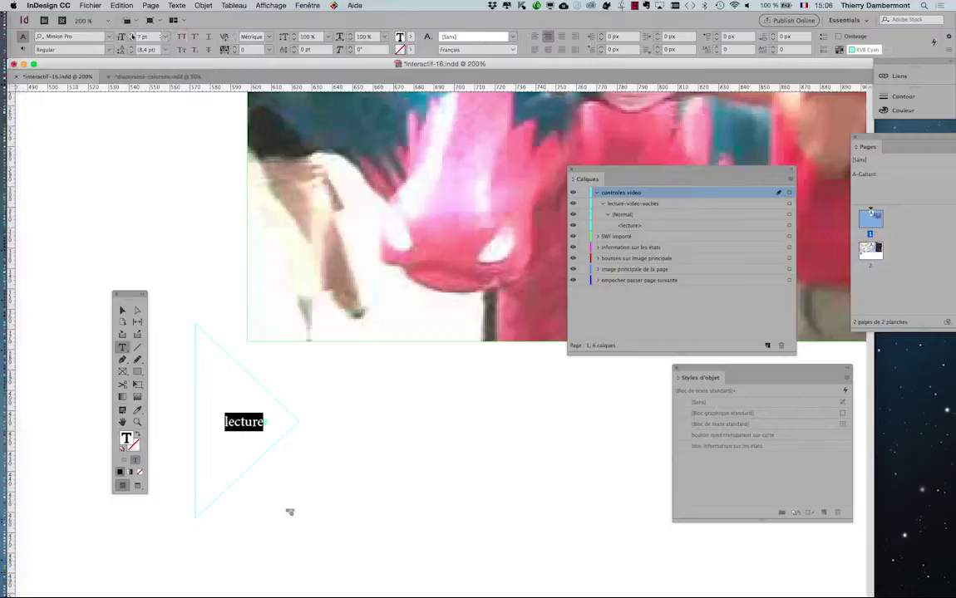
Enlarge the lecture text to 12 pt
left_click(132, 36)
left_click(132, 35)
left_click(131, 35)
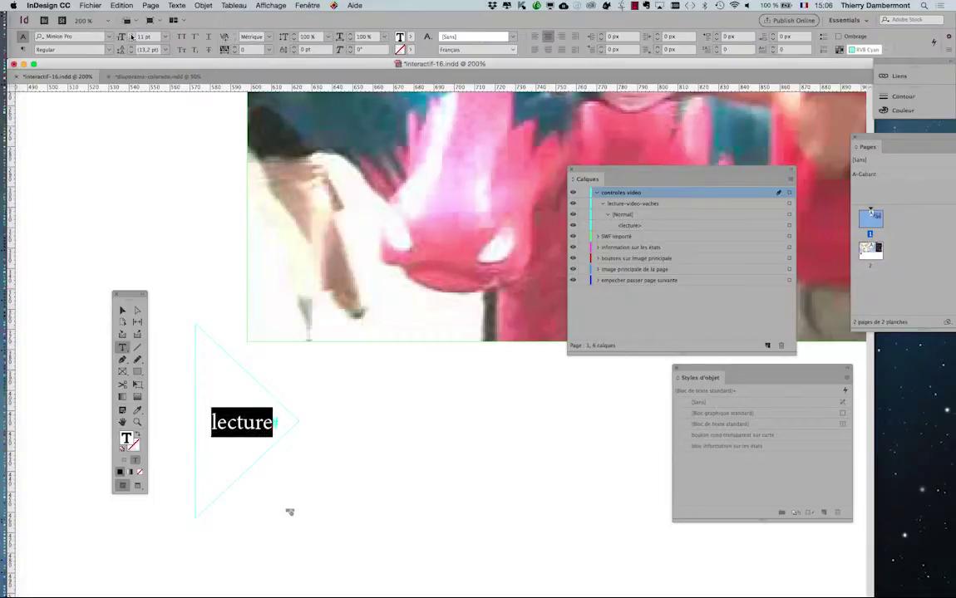
left_click(131, 36)
scroll(221, 331, "up", 1)
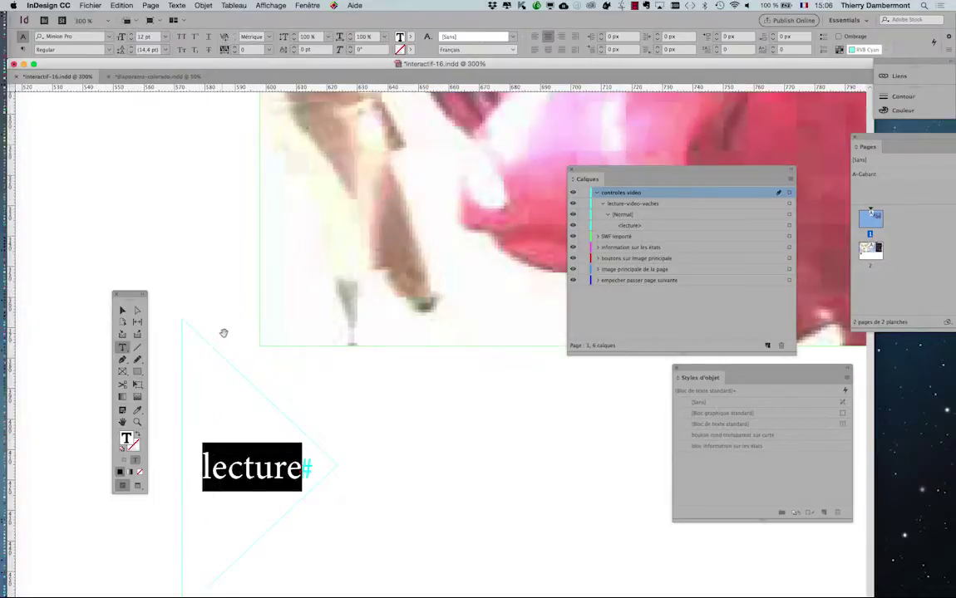
scroll(312, 335, "down", 5)
scroll(311, 335, "left", 4)
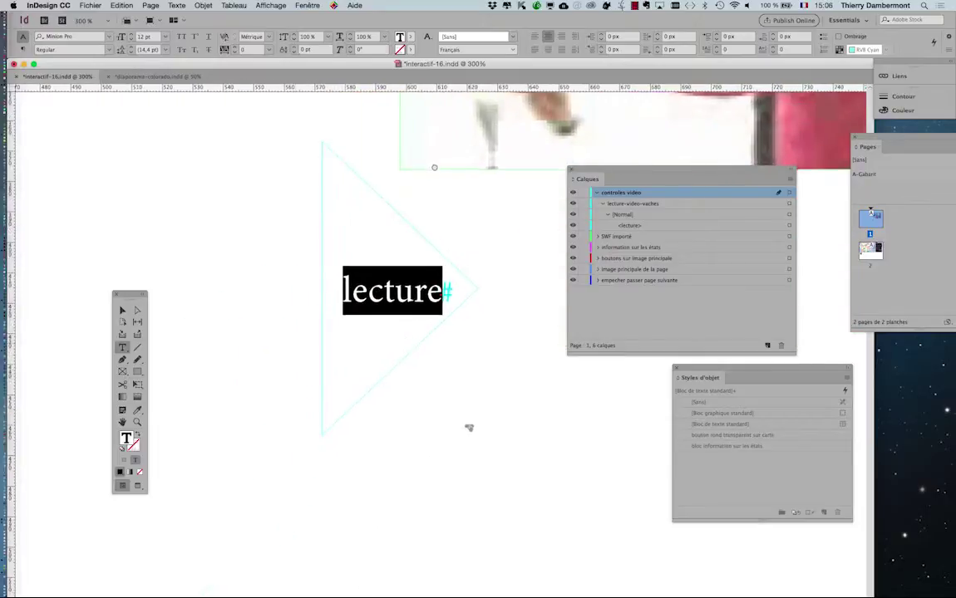
left_click(393, 281)
left_click_drag(342, 289, 460, 289)
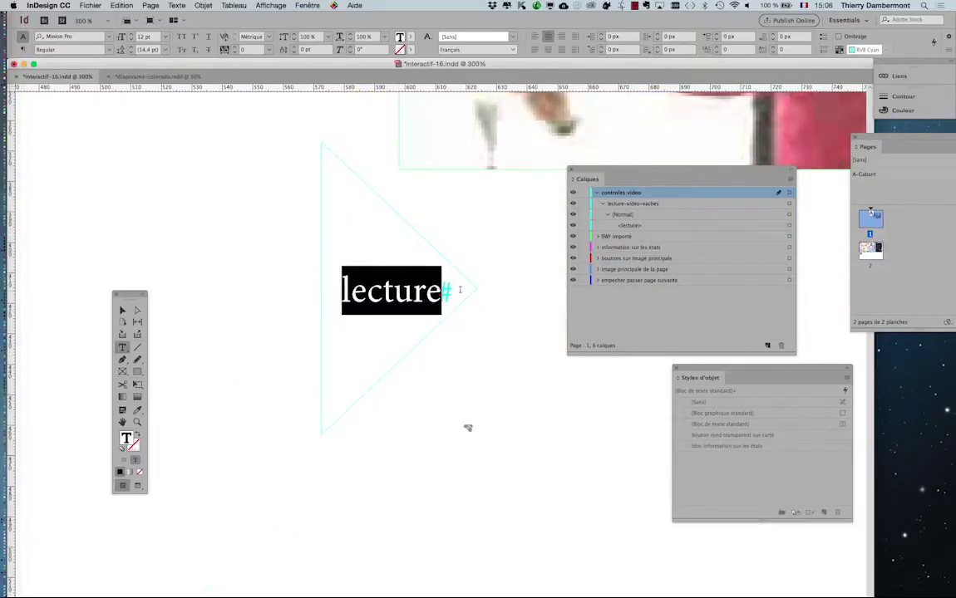
left_click(203, 5)
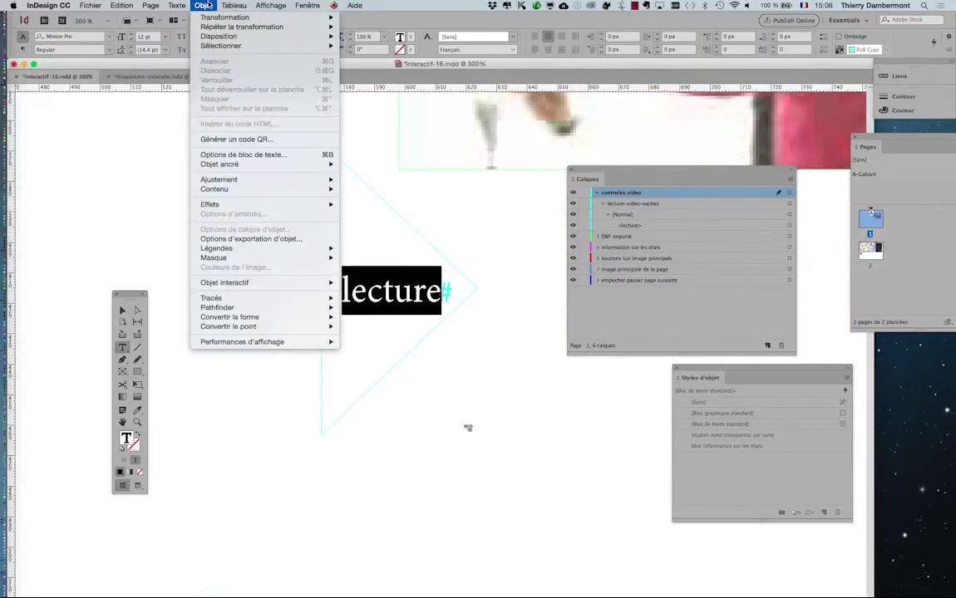
left_click(216, 142)
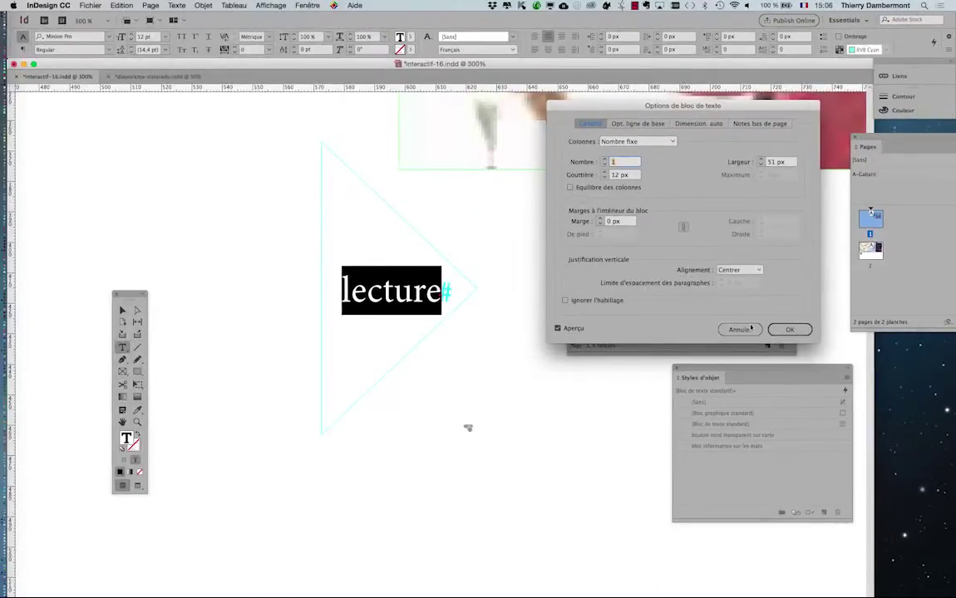
left_click(740, 387)
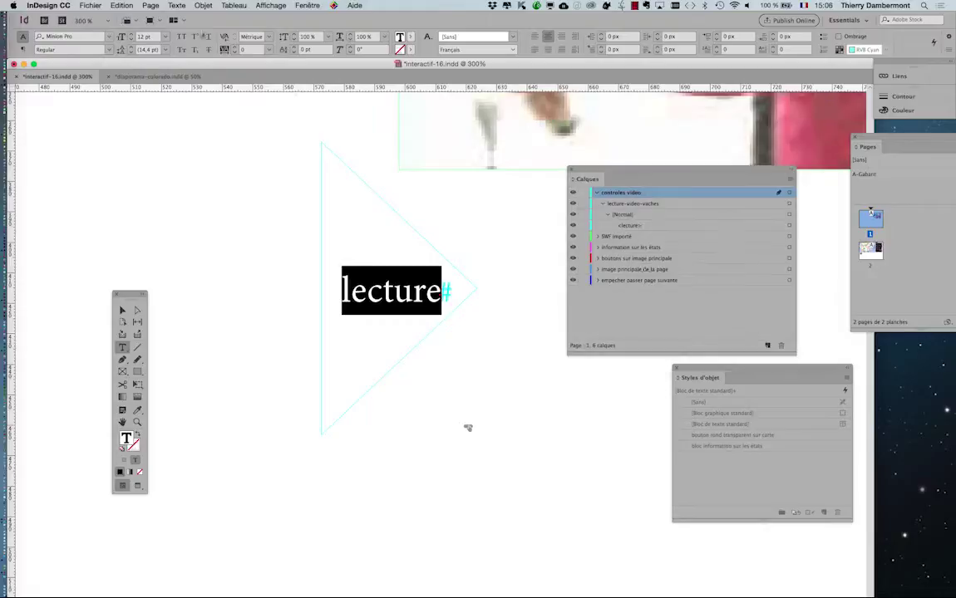
Show the paragraph formatting options for the selected lecture text and place them clear of the word
left_click(177, 5)
left_click(196, 121)
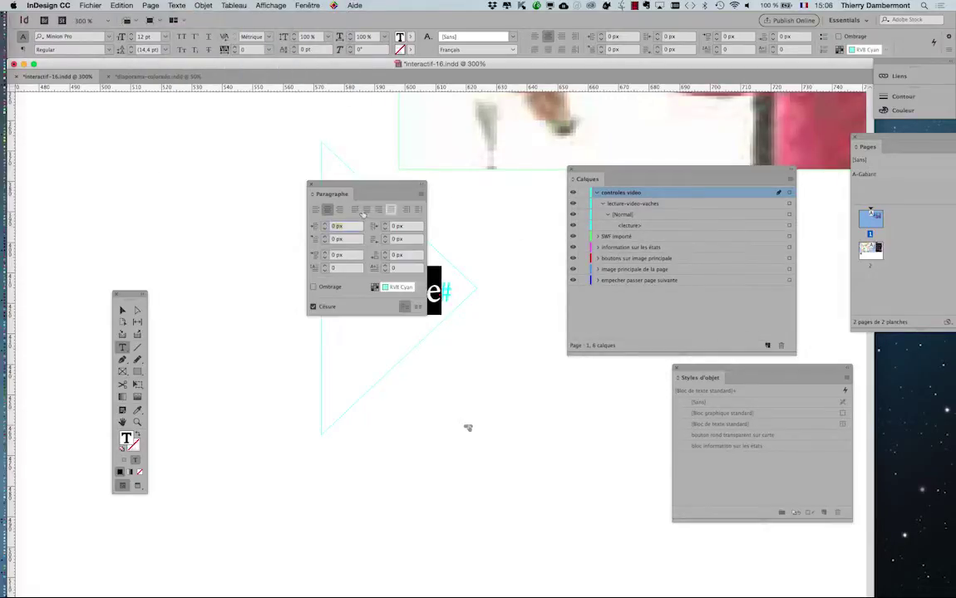
left_click_drag(333, 194, 501, 249)
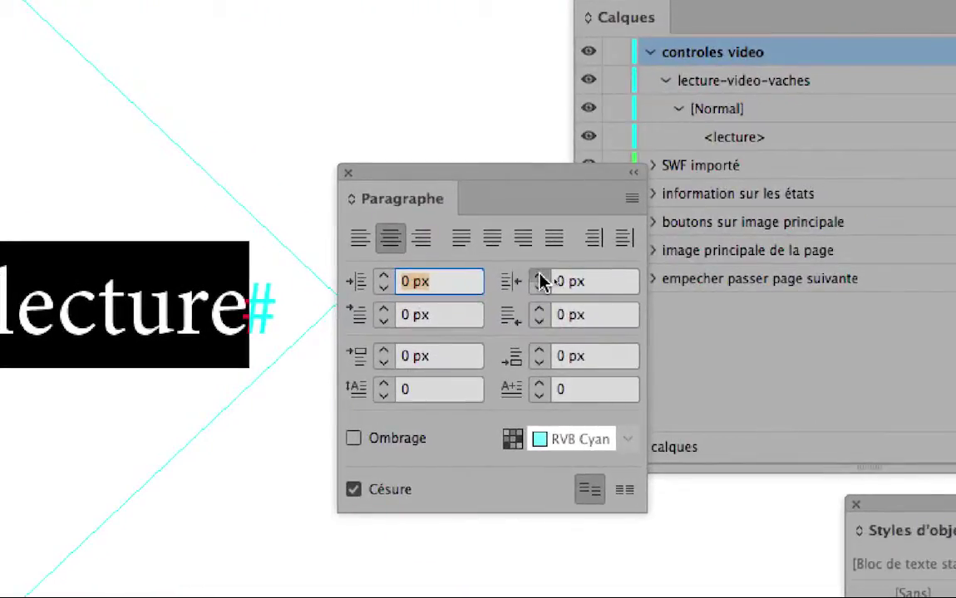
Try a right indent of 4 px on the lecture paragraph, and reset it to 0 px
left_click(540, 276)
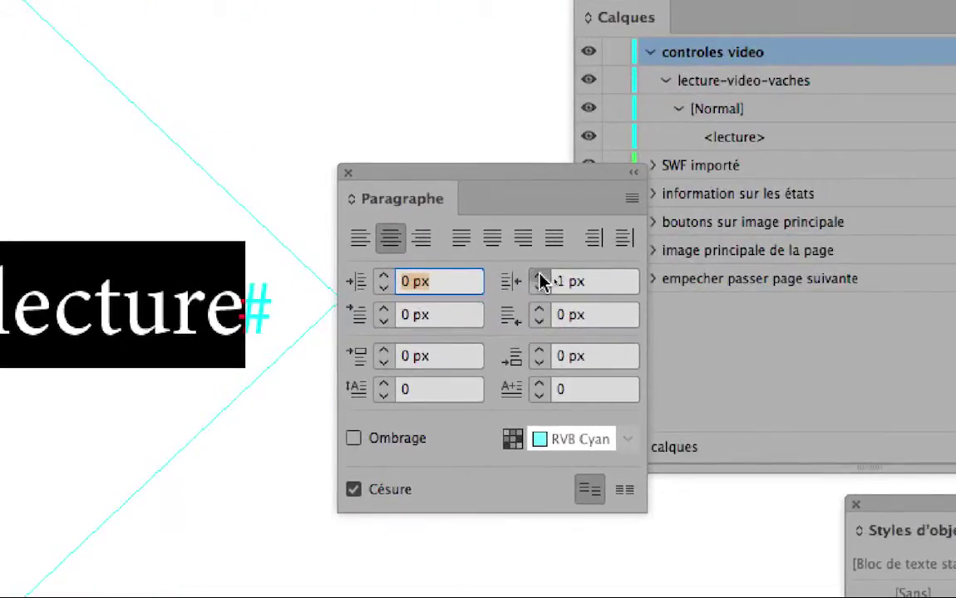
left_click(540, 276)
left_click(539, 277)
left_click(540, 277)
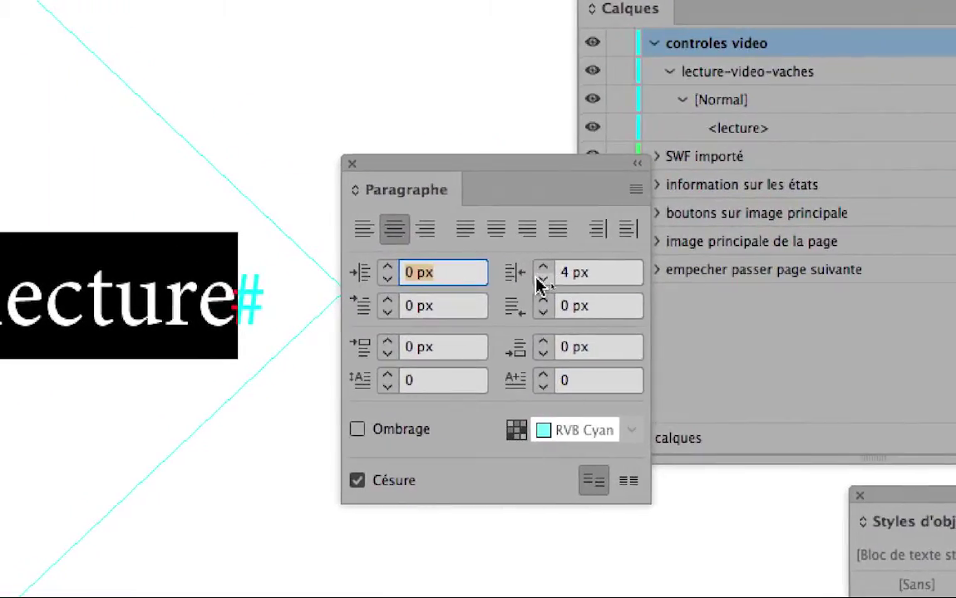
left_click(526, 282)
left_click(526, 282)
left_click(526, 282)
left_click(526, 282)
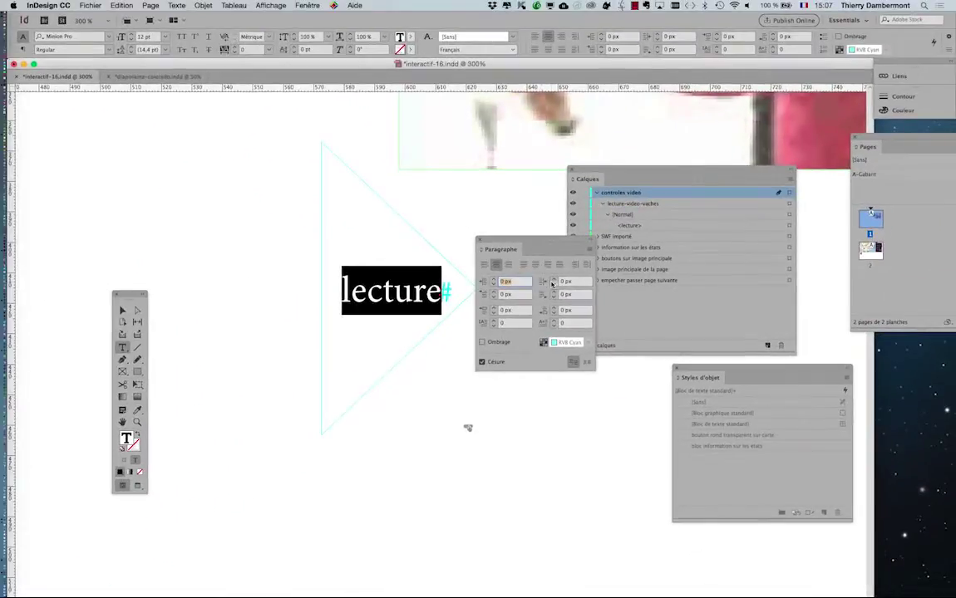
Set the lecture paragraph's right indent to 4 px, close the paragraph options and deselect the text frame
left_click(555, 281)
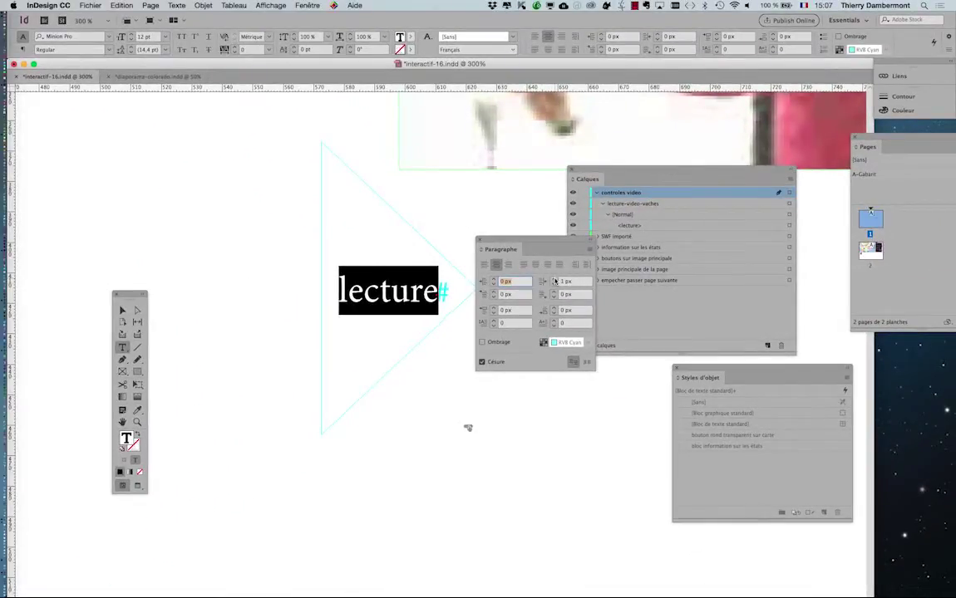
left_click(555, 281)
left_click(479, 240)
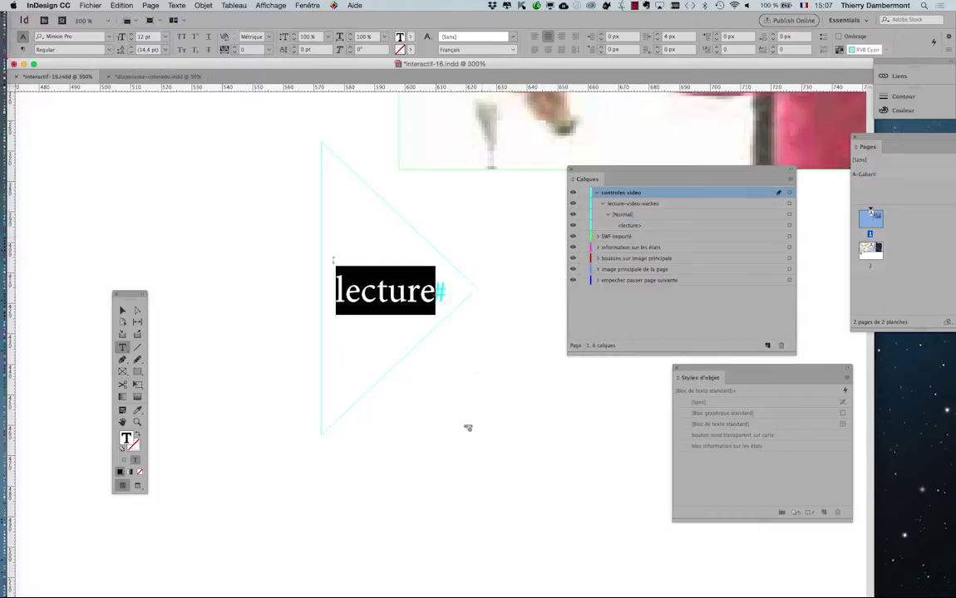
key("Escape")
left_click(505, 365)
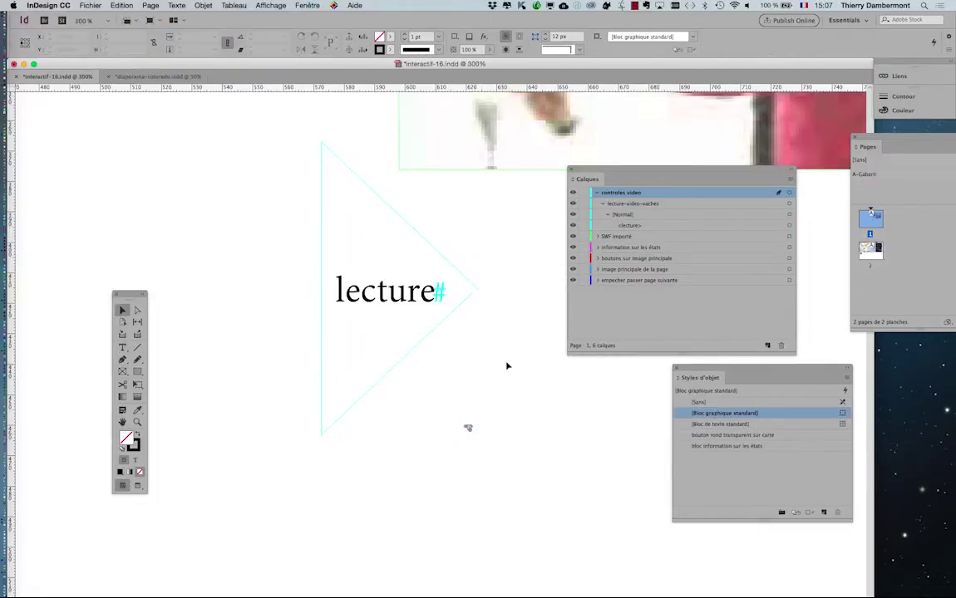
Move the lecture triangle below the page's lower edge, to about X 620 px and Y 439 px
key("super+minus")
scroll(511, 366, "right", 5)
scroll(511, 365, "down", 1)
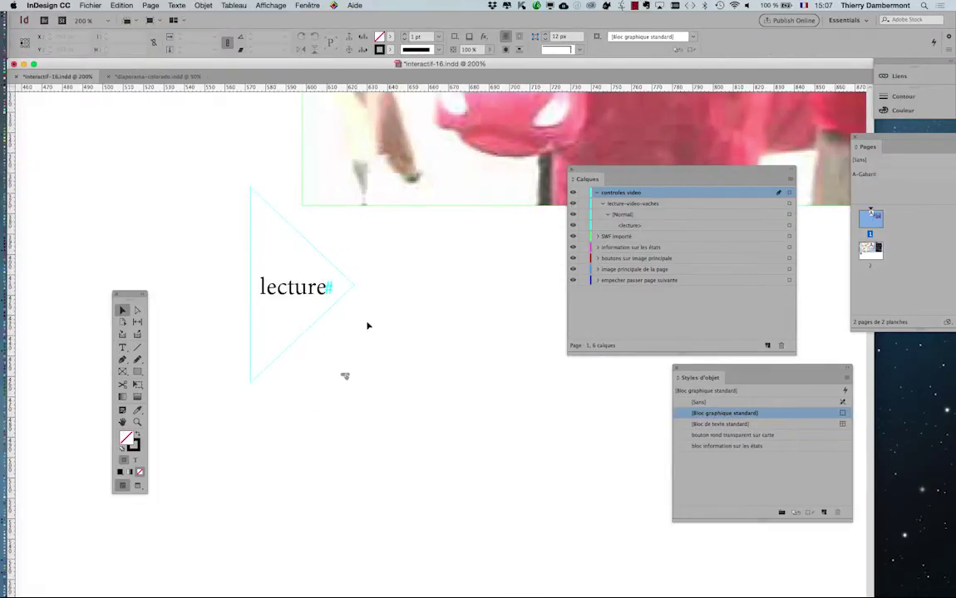
left_click(320, 361)
left_click_drag(320, 362, 391, 438)
left_click(462, 376)
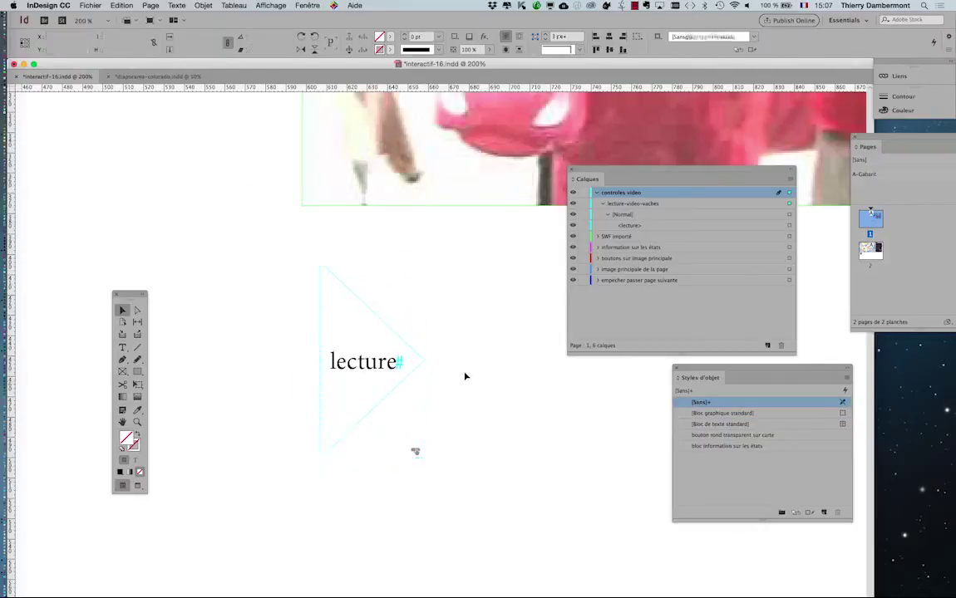
left_click_drag(358, 365, 384, 338)
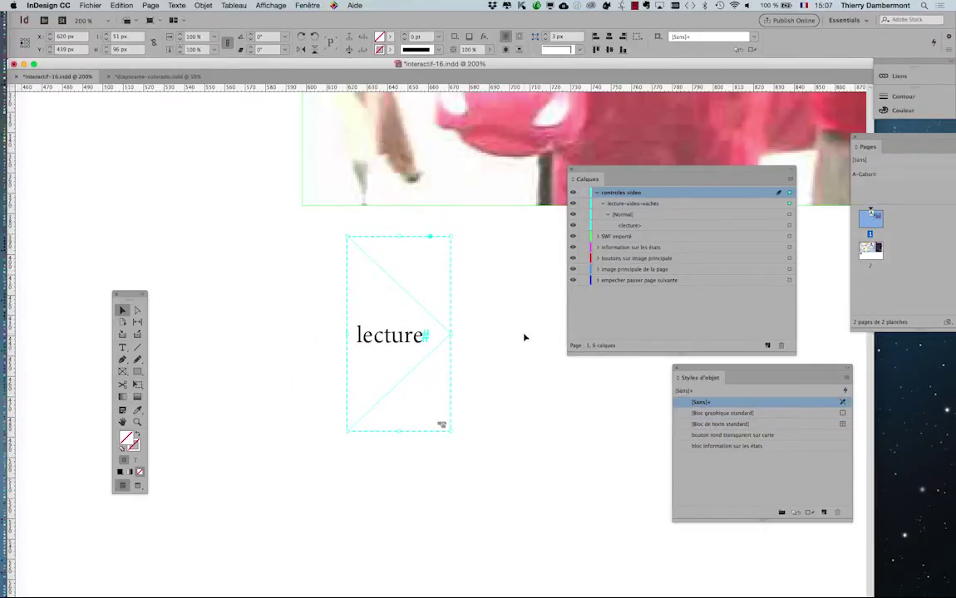